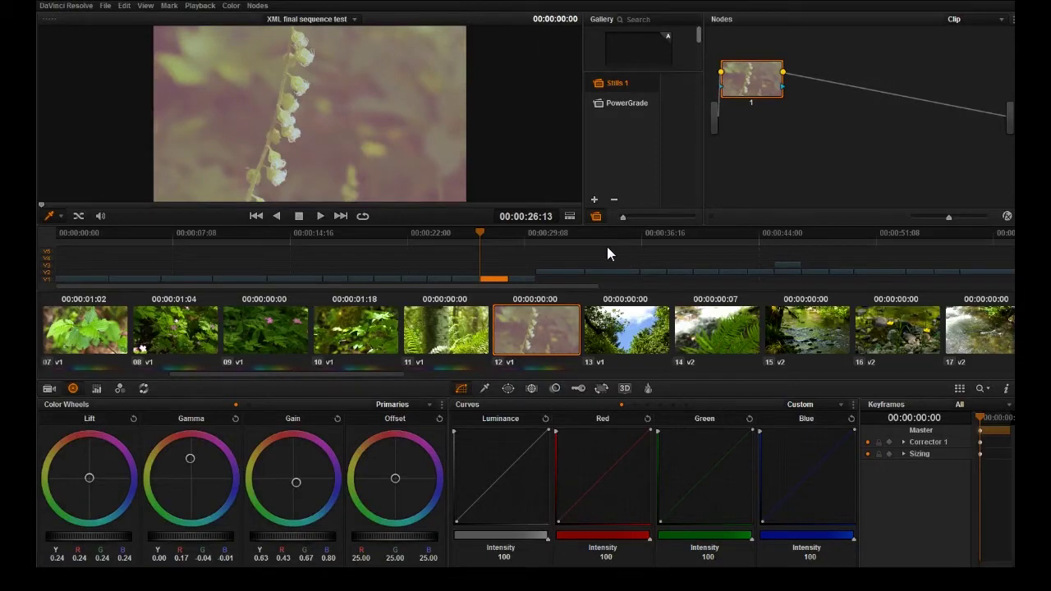
- Jump briefly to the fern clip on the timeline, then return to clip 12's flower-stem shot
left_click(558, 234)
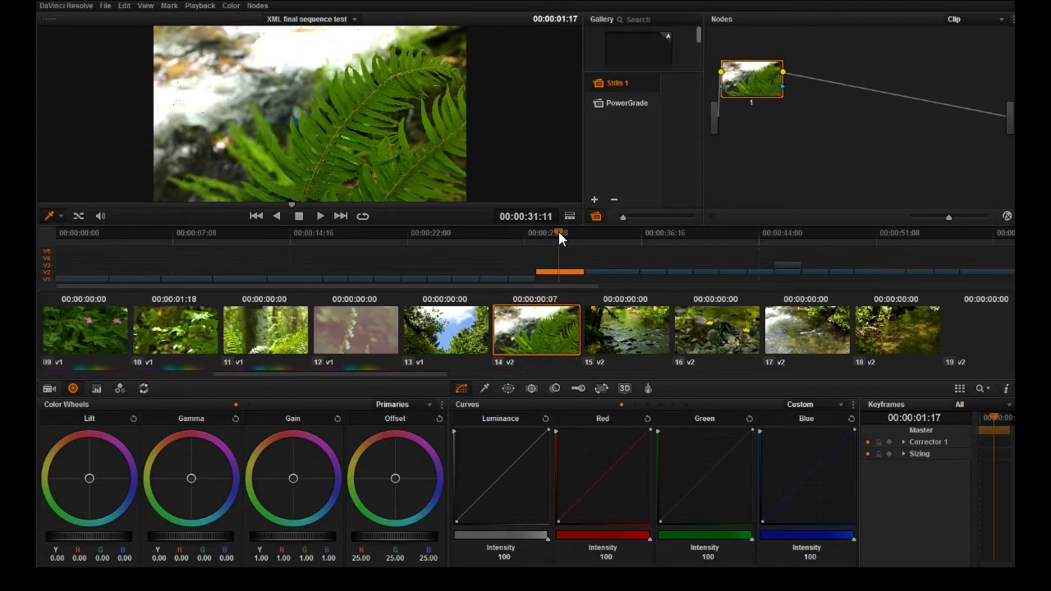
left_click(606, 233)
left_click(494, 234)
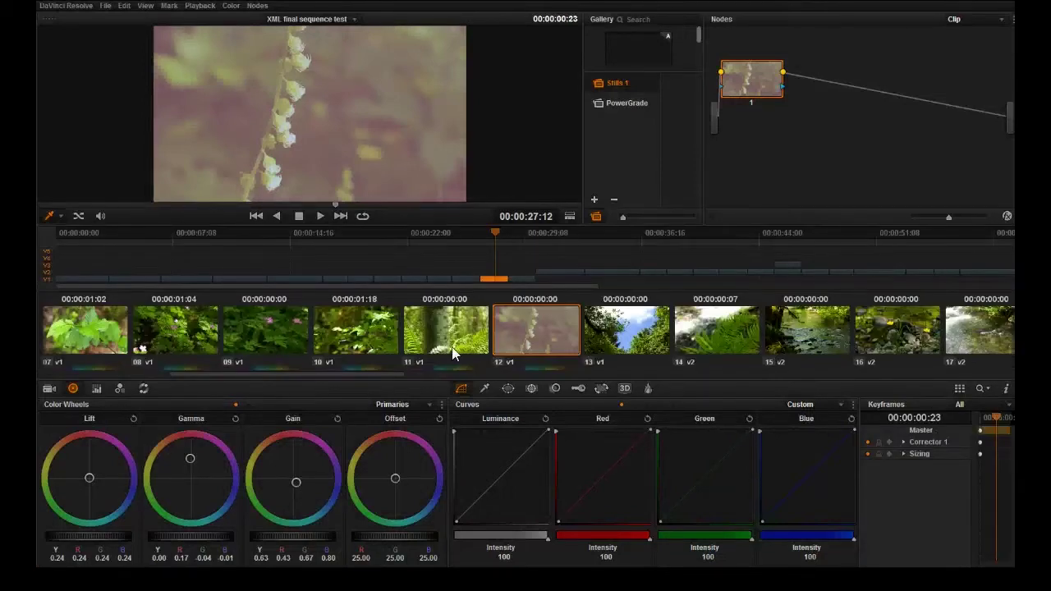
- Show the waveform scope for the flower-stem clip from the viewer menu and move it up-left
right_click(422, 117)
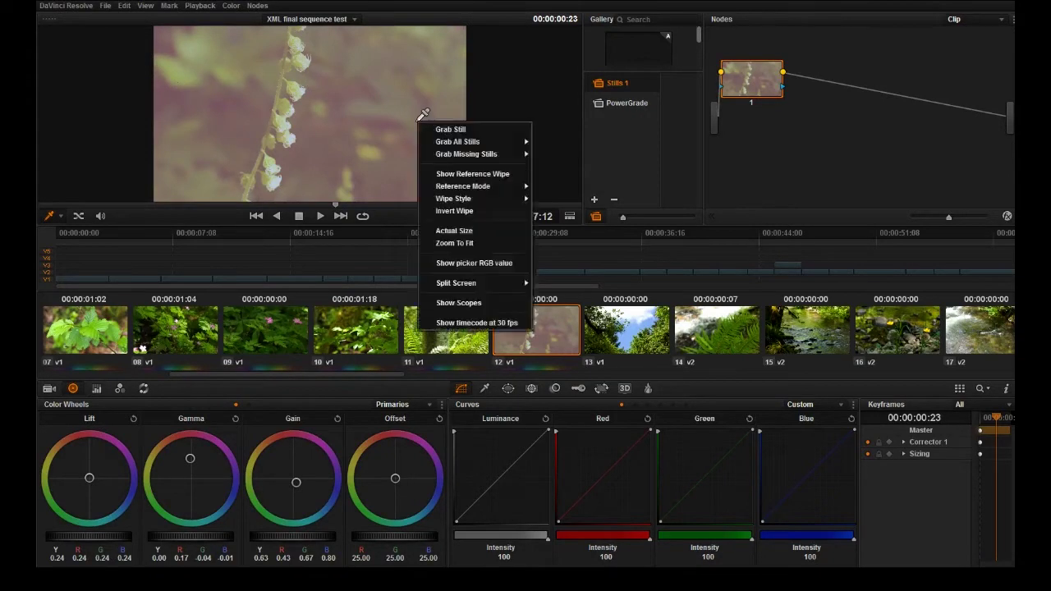
left_click(474, 310)
right_click(412, 84)
left_click(445, 265)
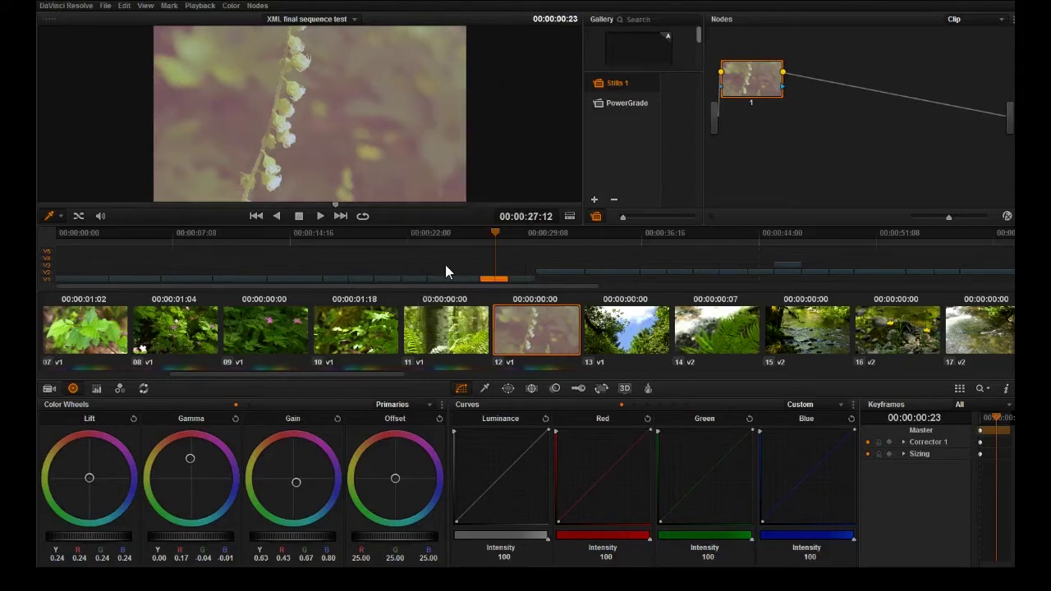
left_click_drag(664, 150, 581, 147)
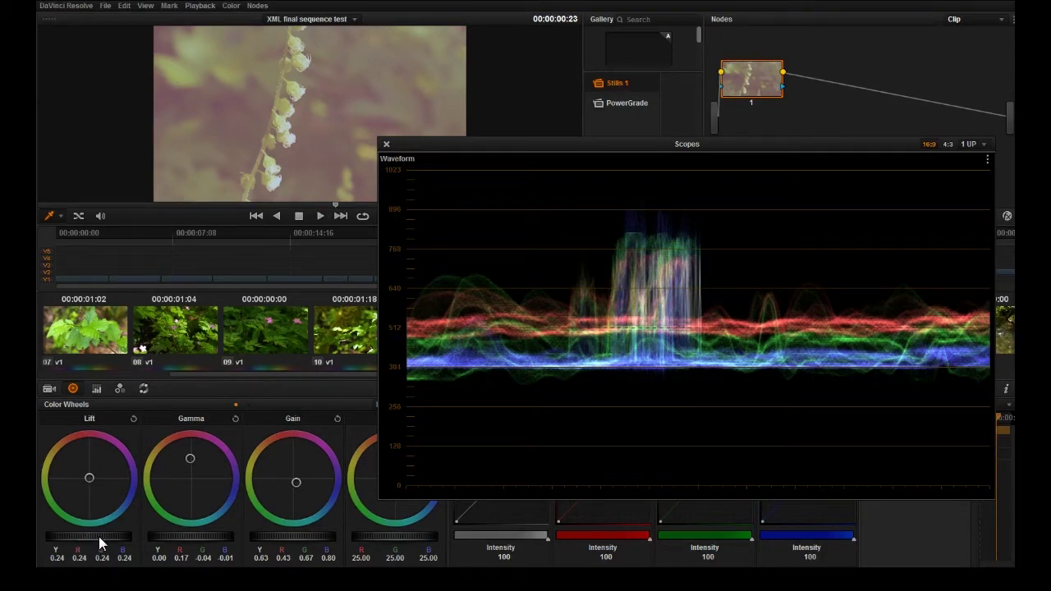
- Lower clip 12's Lift master from 0.24 to 0.04 in several small drags
left_click_drag(103, 535, 50, 535)
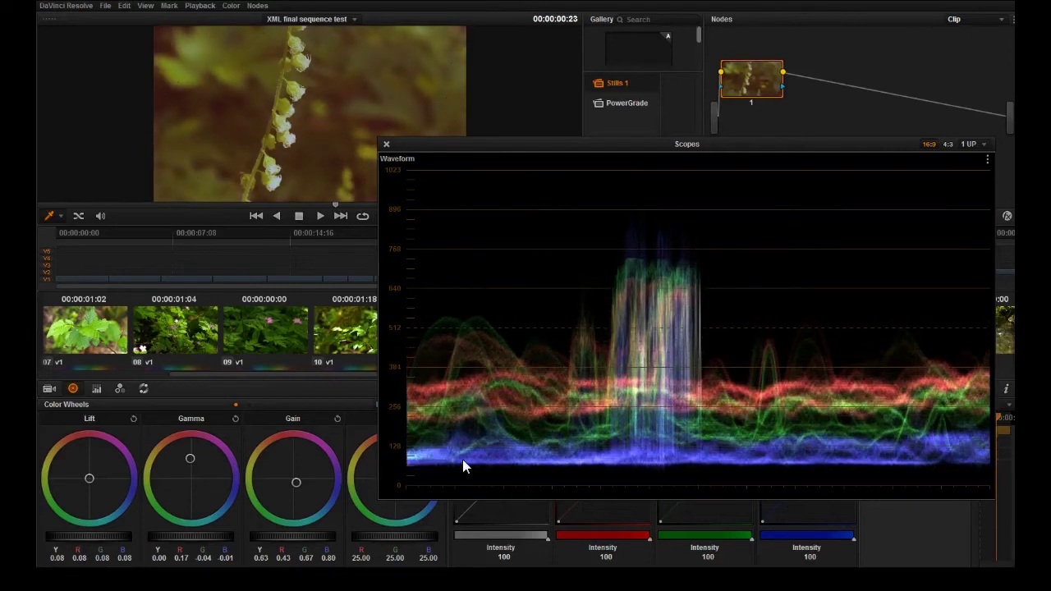
mouse_move(90, 534)
left_mouse_down()
mouse_move(40, 539)
mouse_move(70, 535)
left_mouse_up()
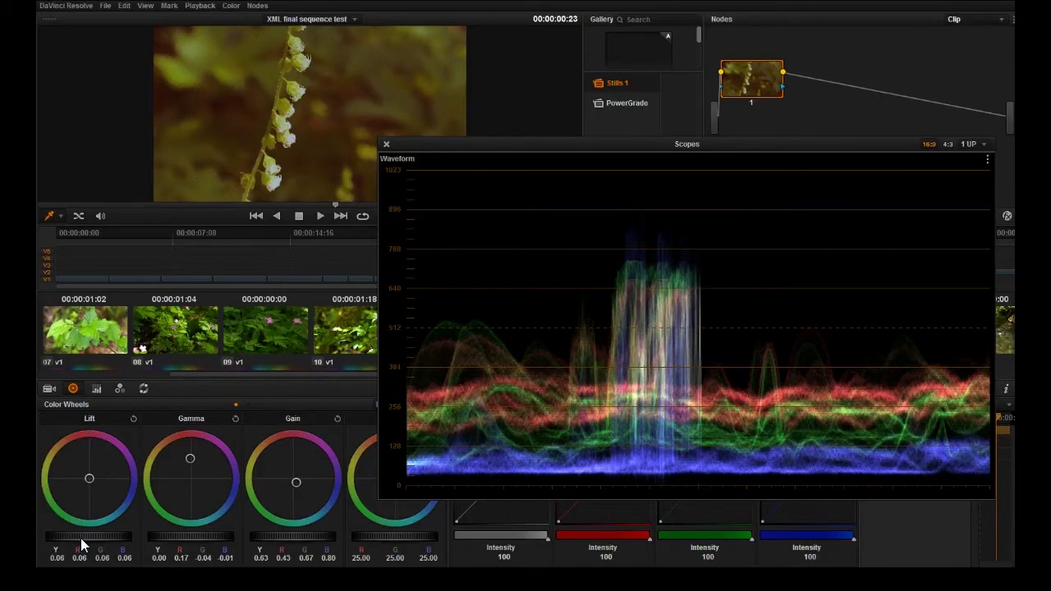
left_click_drag(78, 538, 65, 542)
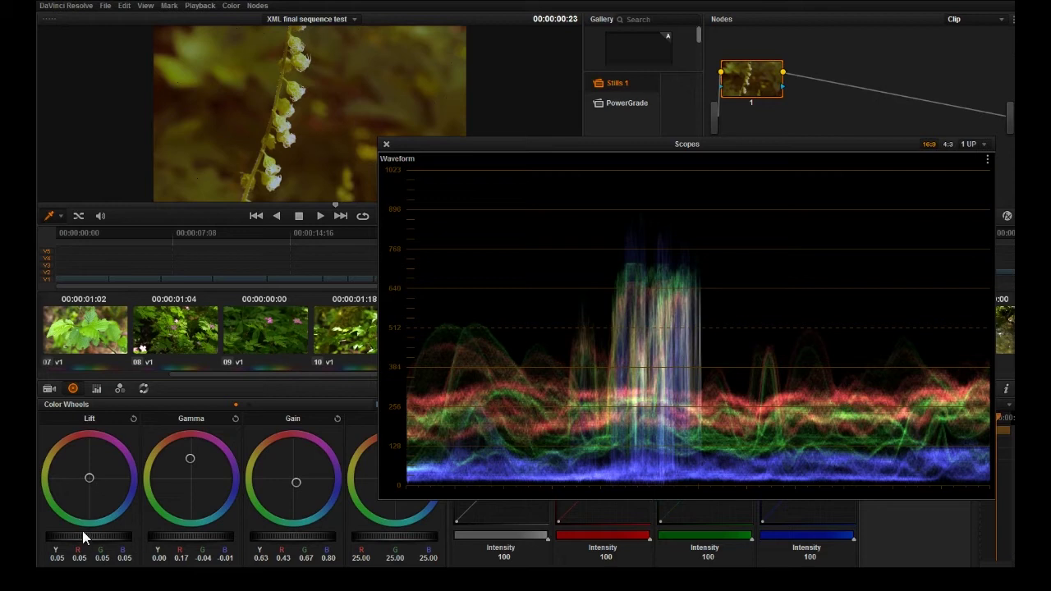
left_click_drag(87, 535, 78, 535)
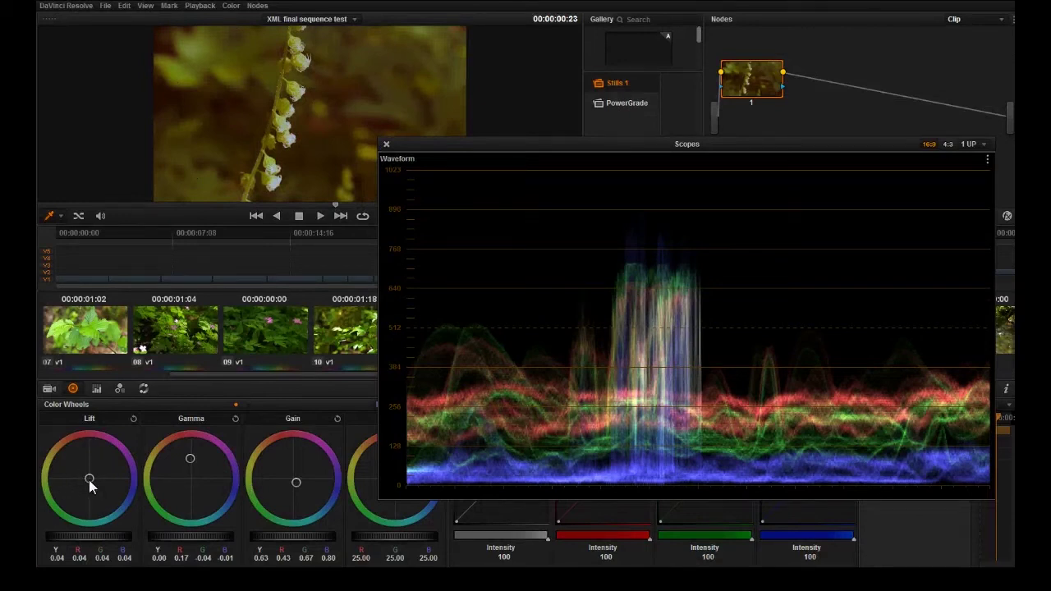
- Tint the Lift toward blue and lower it to Y 0.03 (R 0.02, G 0.02, B 0.04)
mouse_move(87, 478)
left_mouse_down()
mouse_move(79, 482)
mouse_move(93, 486)
mouse_move(107, 464)
mouse_move(101, 479)
left_mouse_up()
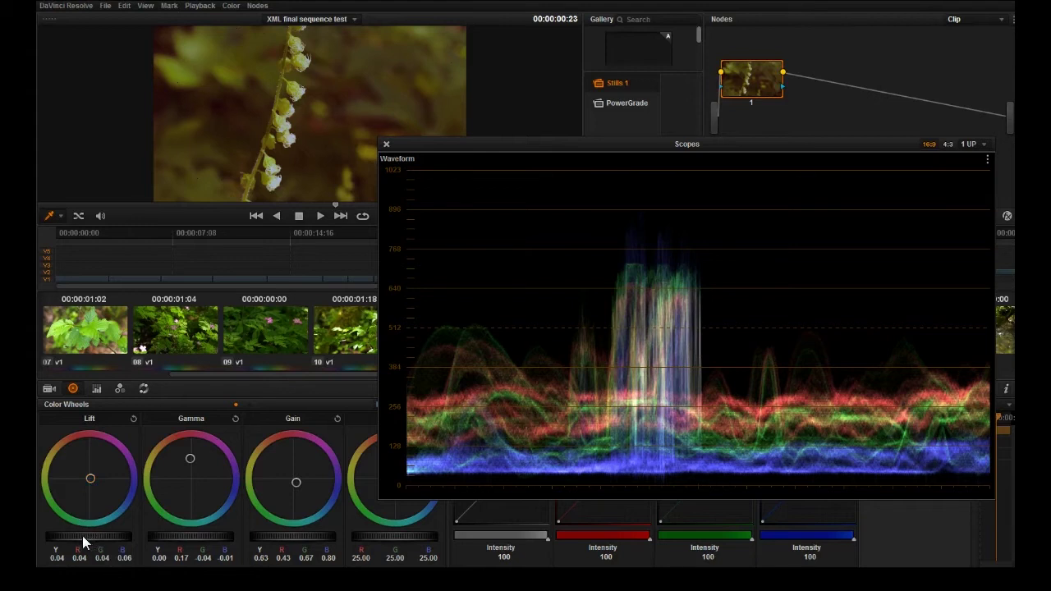
left_click_drag(82, 535, 67, 538)
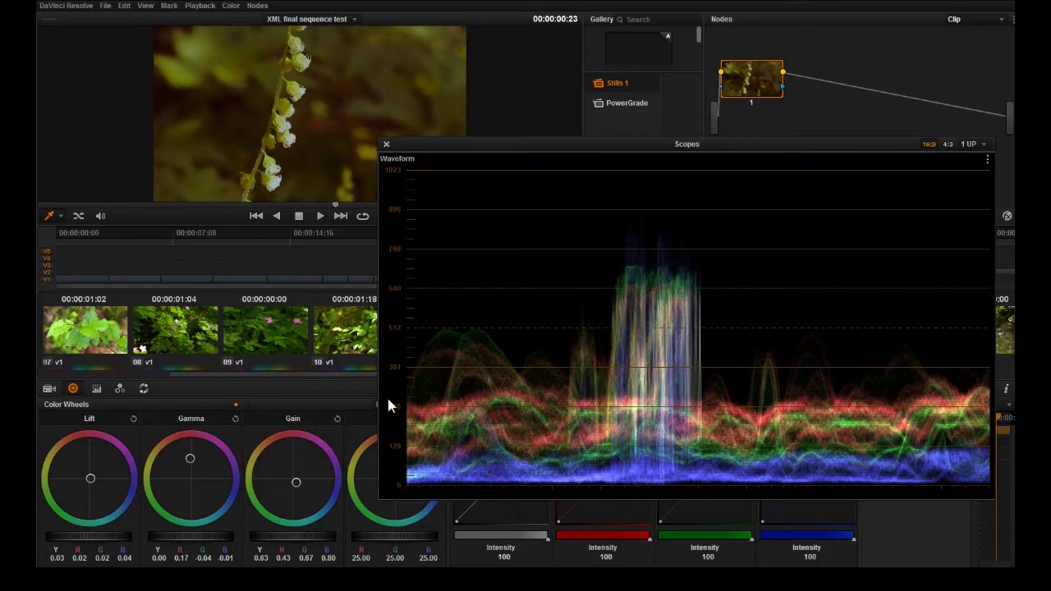
- Raise the Gain master, then pull it back to Y 0.80 so the peak sits below 896
left_click_drag(283, 537, 442, 526)
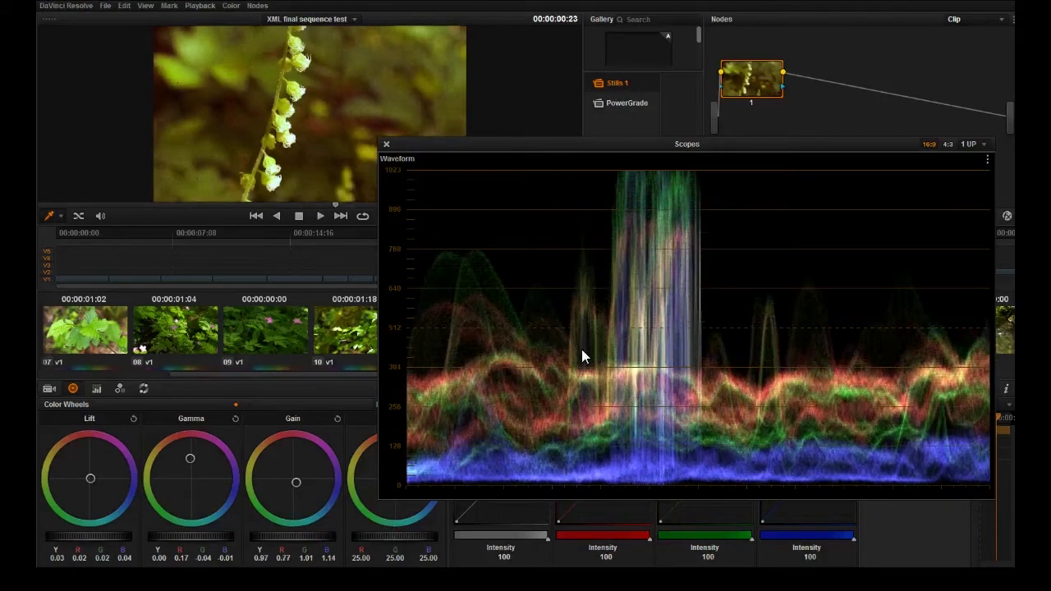
left_click_drag(290, 535, 219, 556)
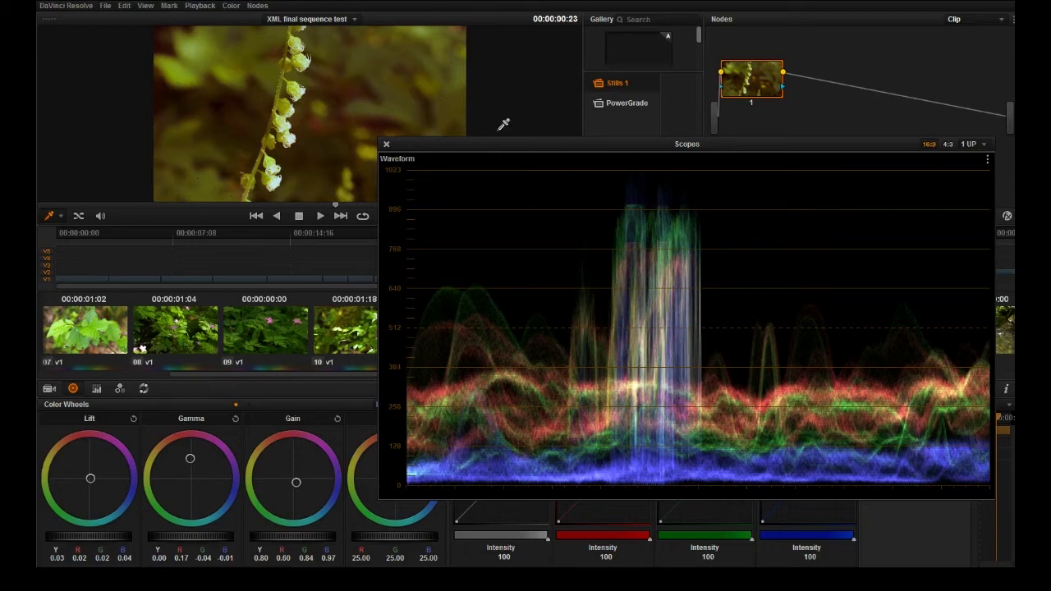
- Enlarge the viewer and place the Scopes window beside the picture
key("alt+f")
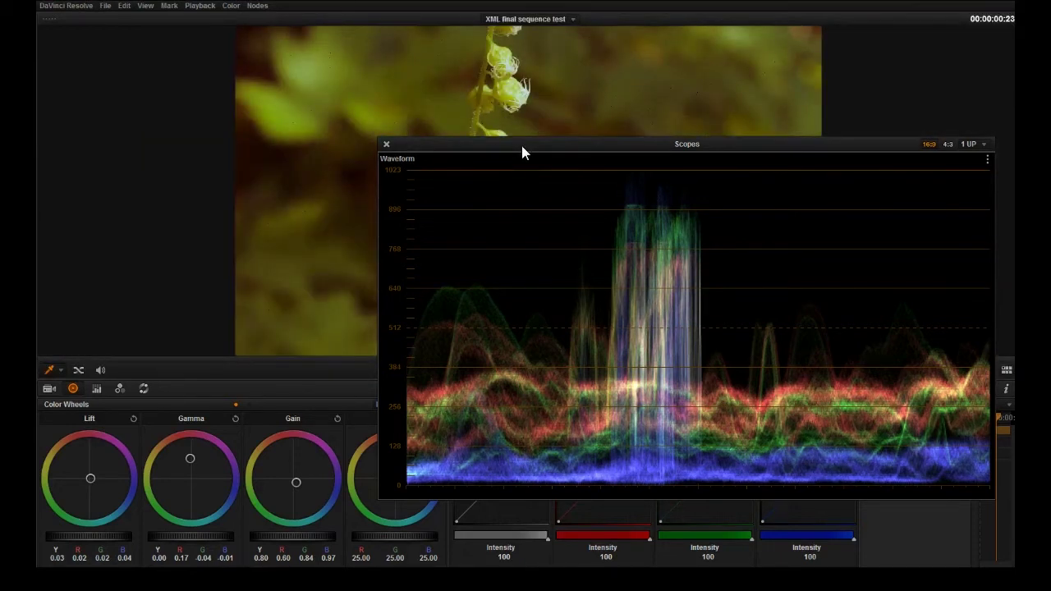
left_click_drag(534, 144, 516, 383)
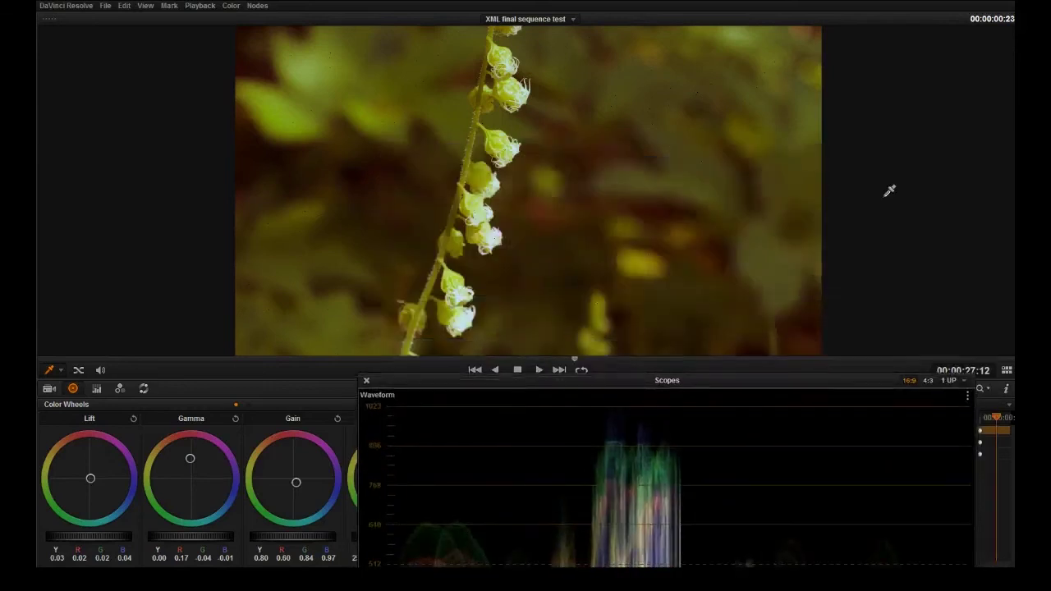
key("alt+f")
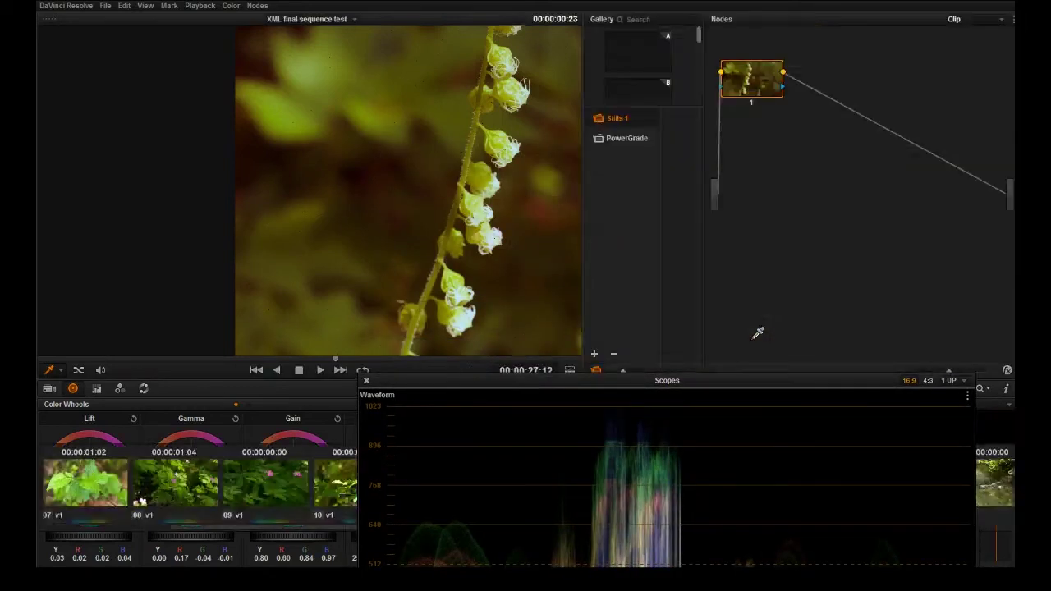
key("alt+f")
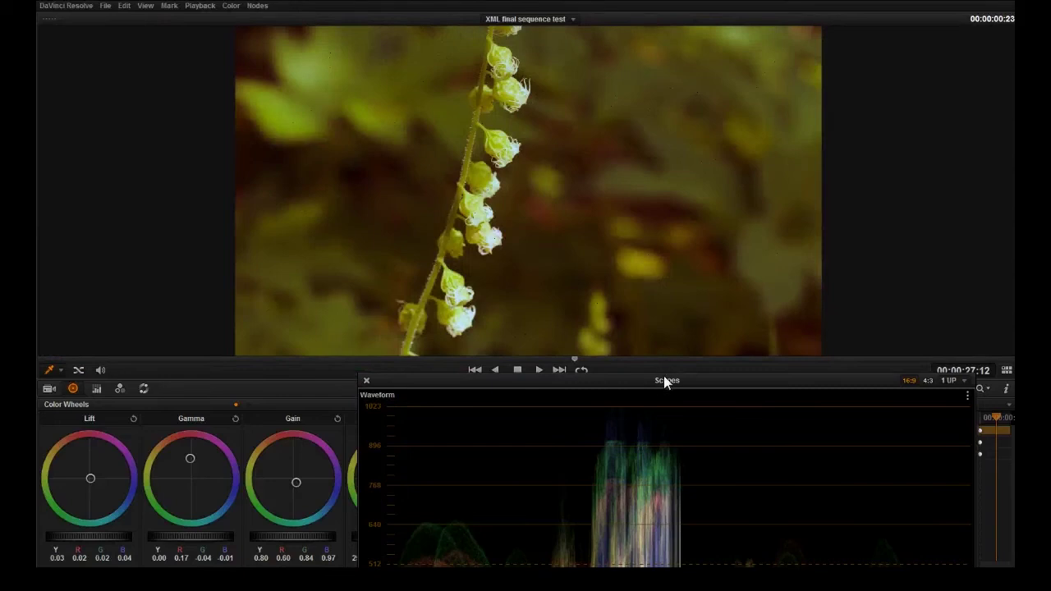
left_click_drag(633, 382, 680, 269)
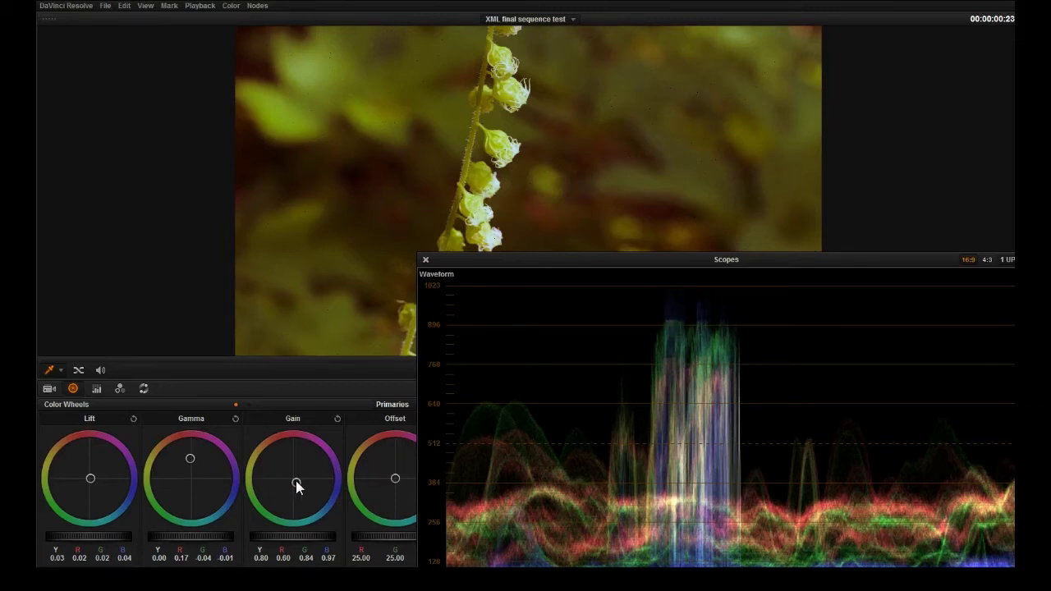
- Warm the highlights and set Gain to Y 0.91, R 0.91, G 0.92, B 0.84
left_click_drag(293, 479, 273, 463)
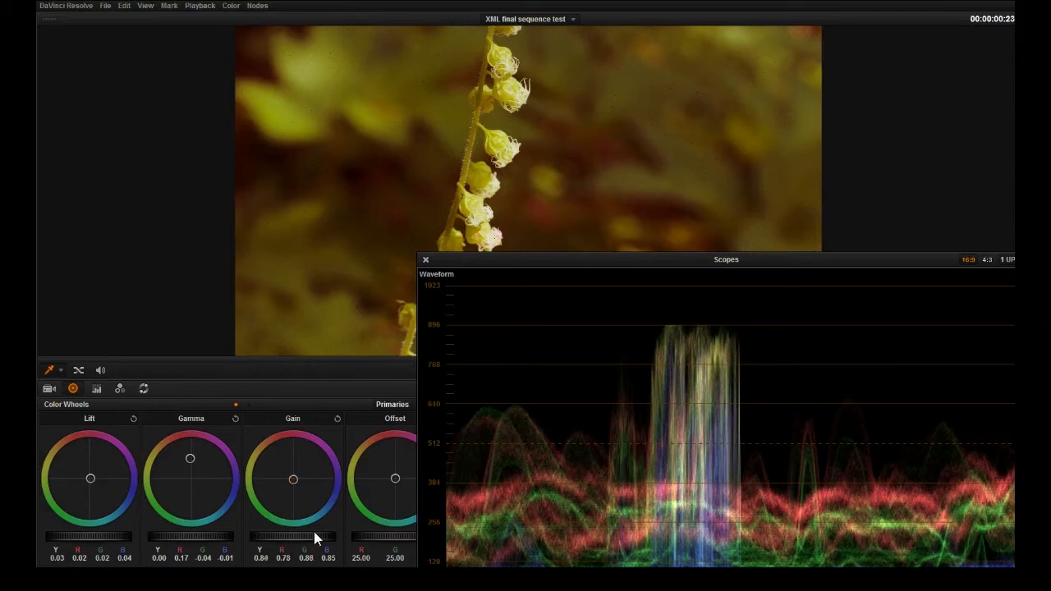
left_click_drag(313, 531, 350, 527)
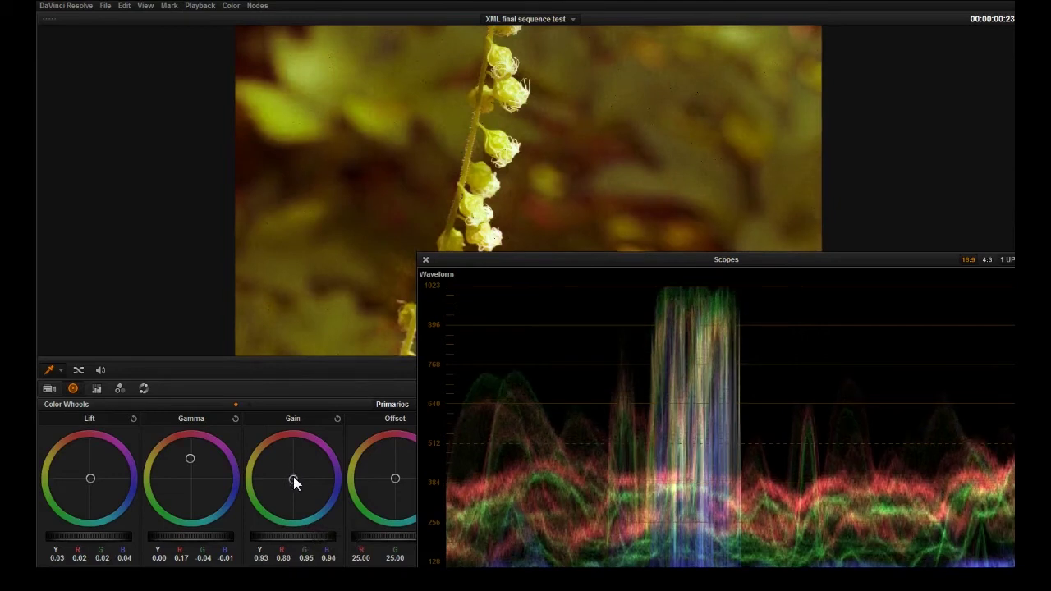
left_click_drag(293, 476, 284, 466)
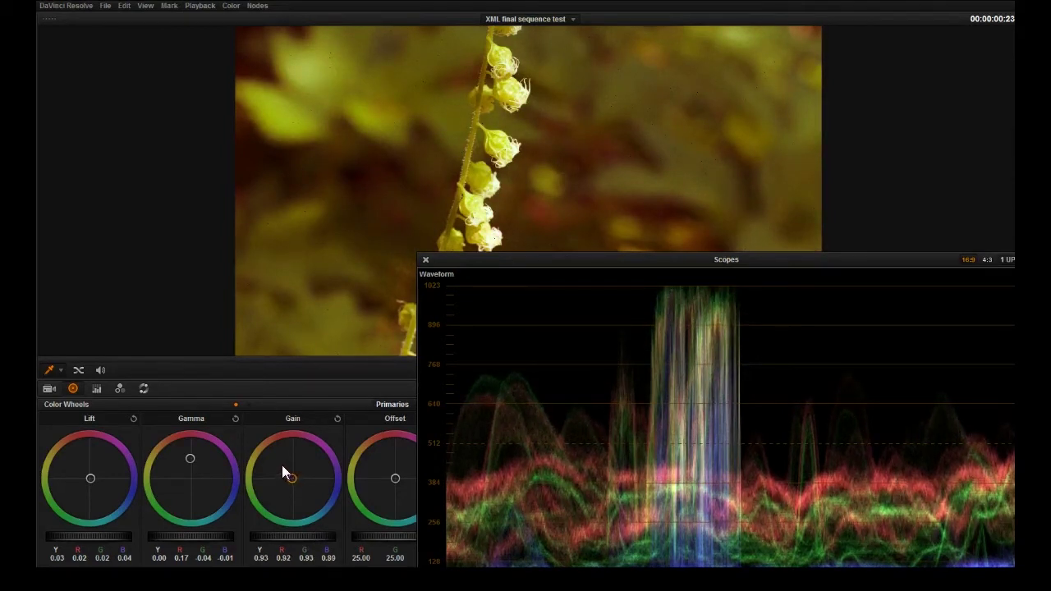
left_click_drag(281, 465, 280, 464)
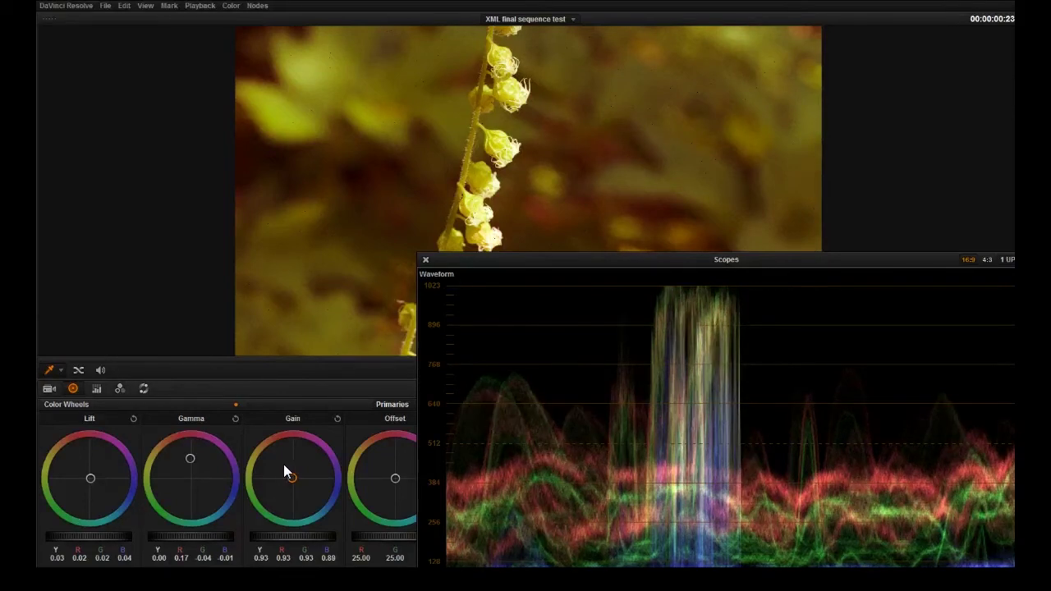
left_click_drag(288, 466, 287, 467)
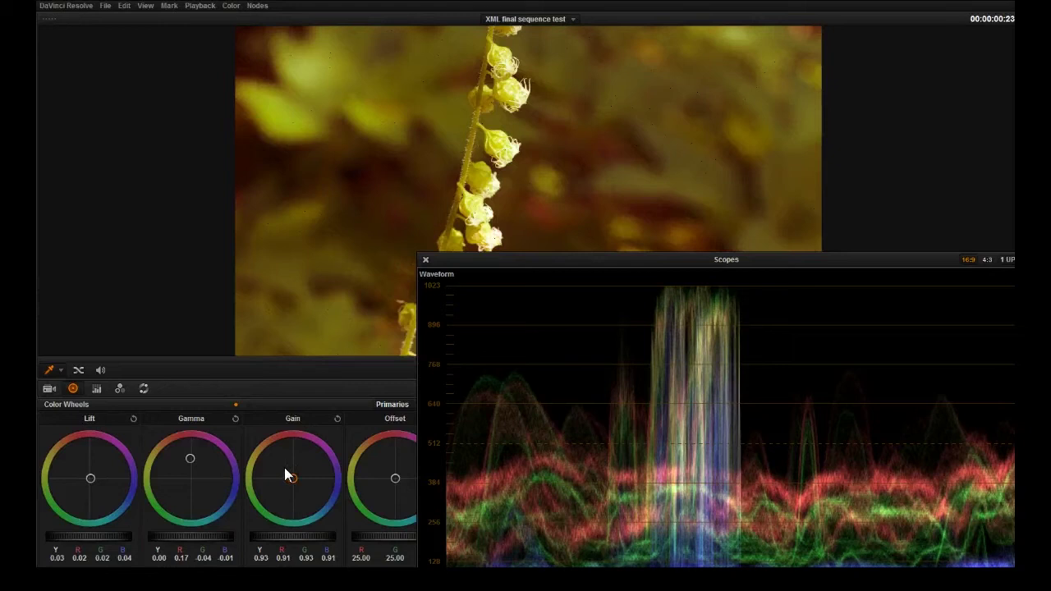
left_click_drag(292, 535, 266, 530)
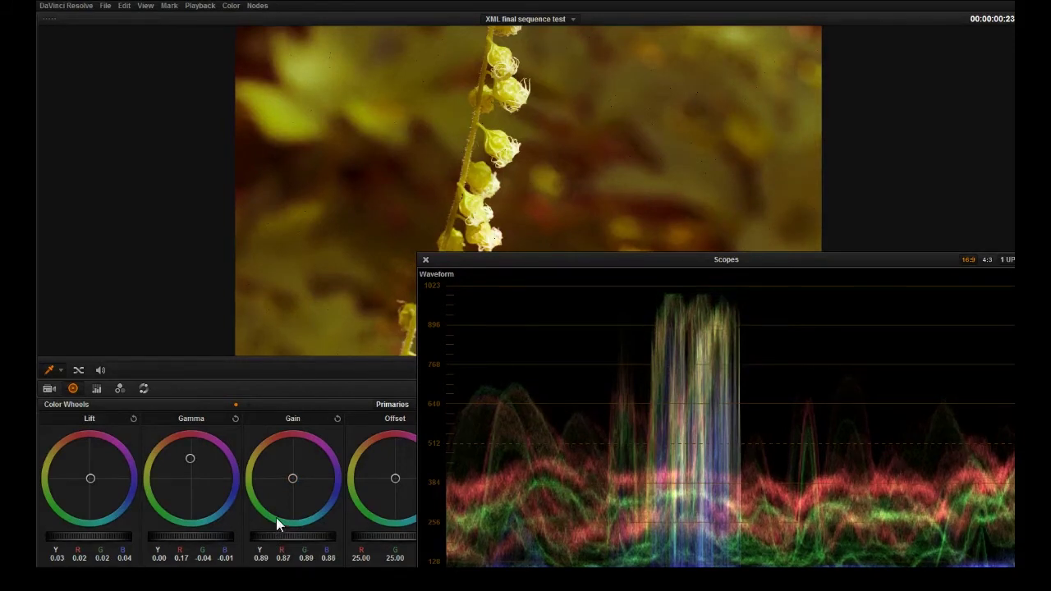
left_click_drag(292, 532, 295, 531)
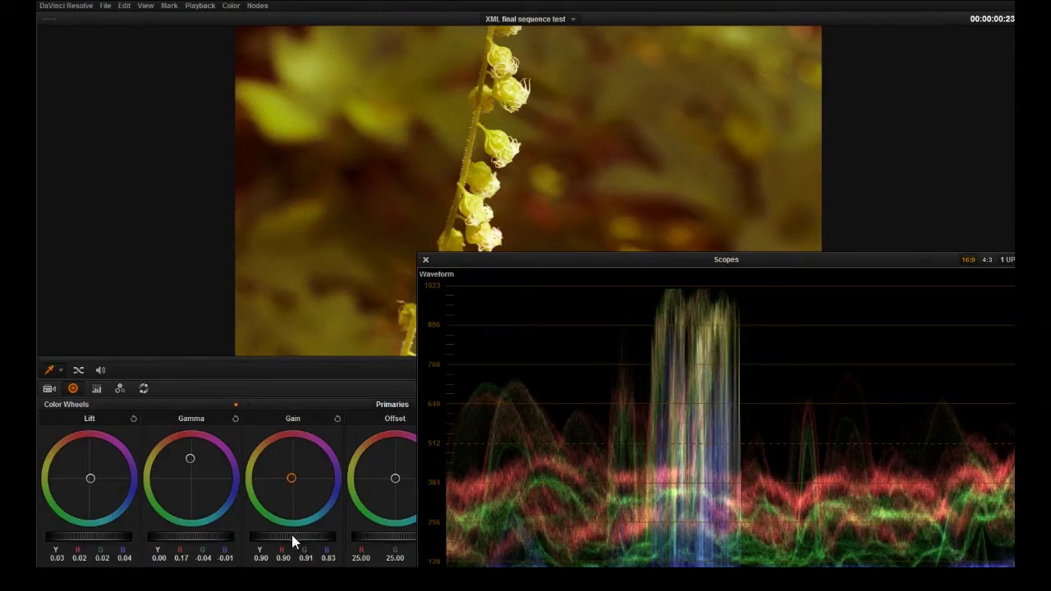
left_click_drag(292, 534, 297, 533)
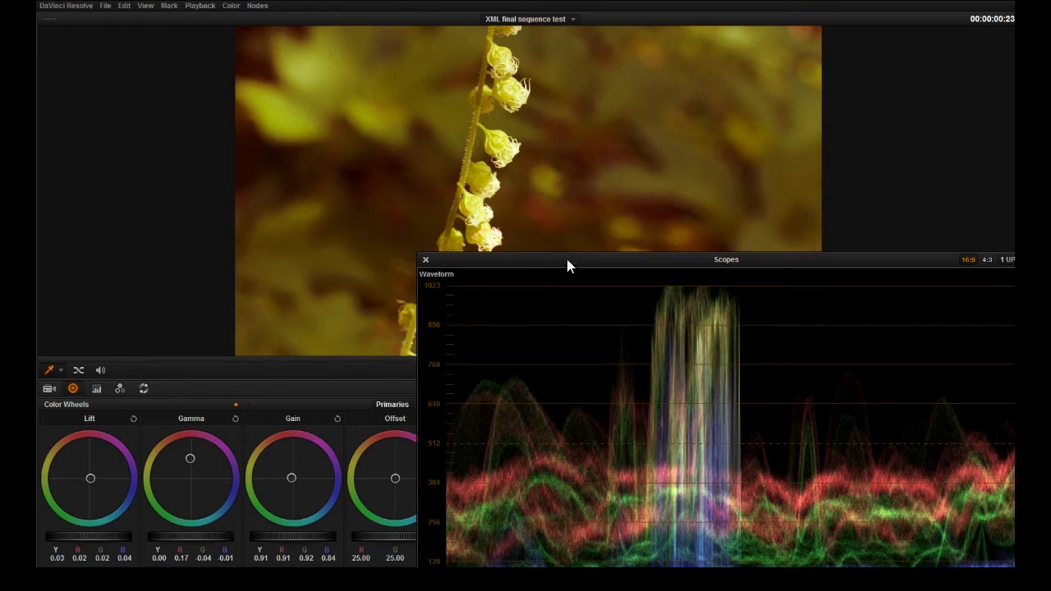
left_click_drag(566, 261, 535, 433)
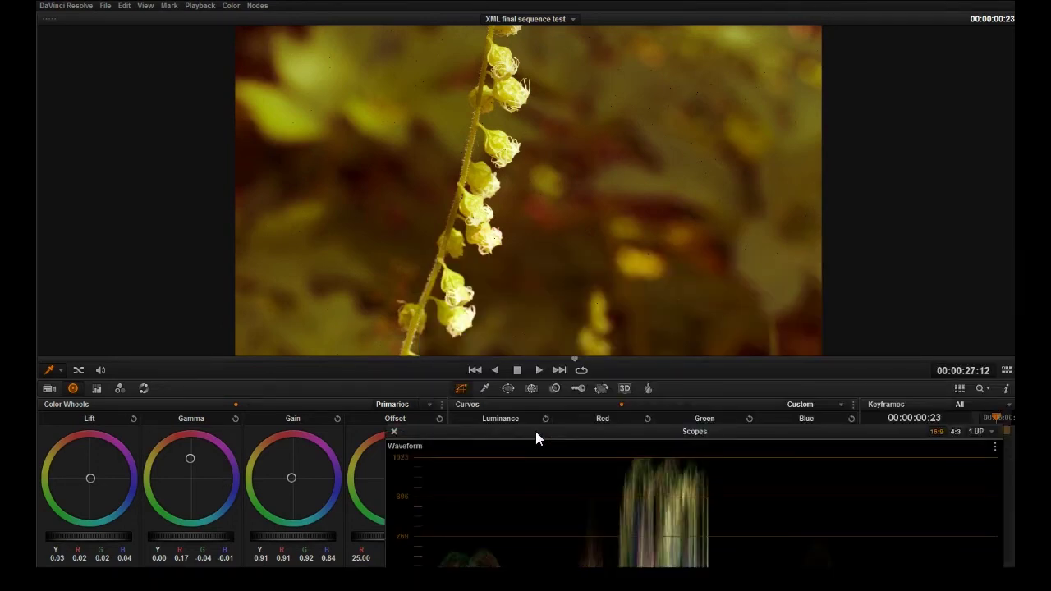
- Move the waveform below the image and neutralise Gamma to about R 0.01, G -0.00, B 0.00
left_click_drag(536, 433, 575, 169)
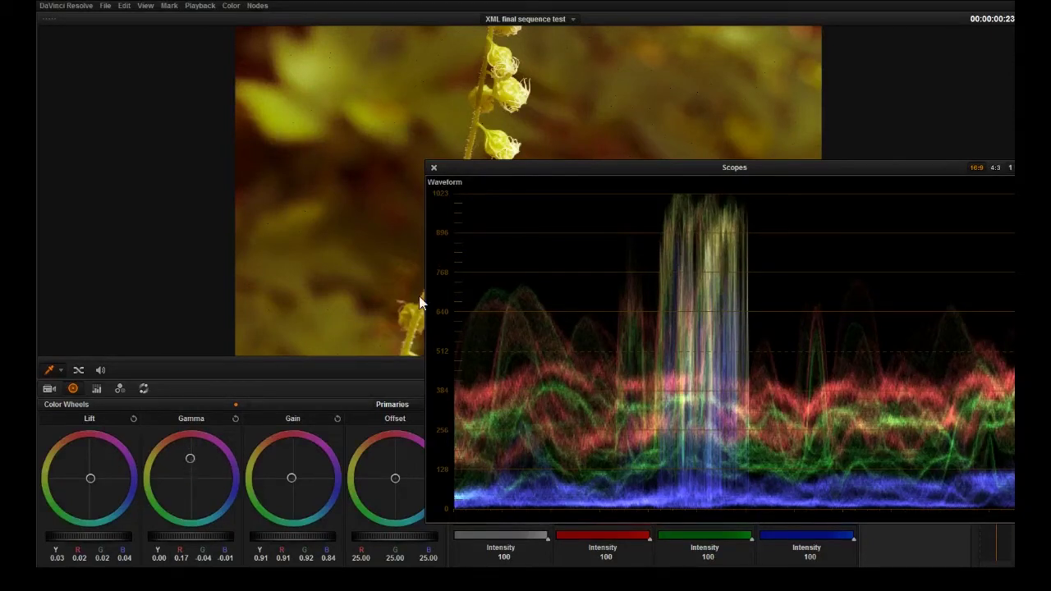
left_click_drag(564, 174, 482, 359)
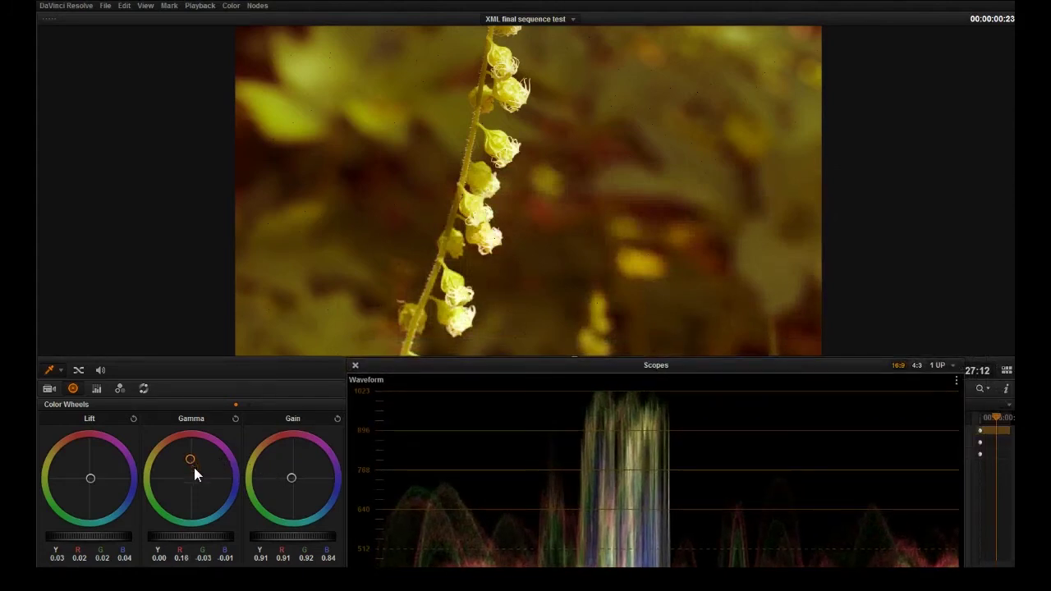
left_click_drag(197, 473, 134, 542)
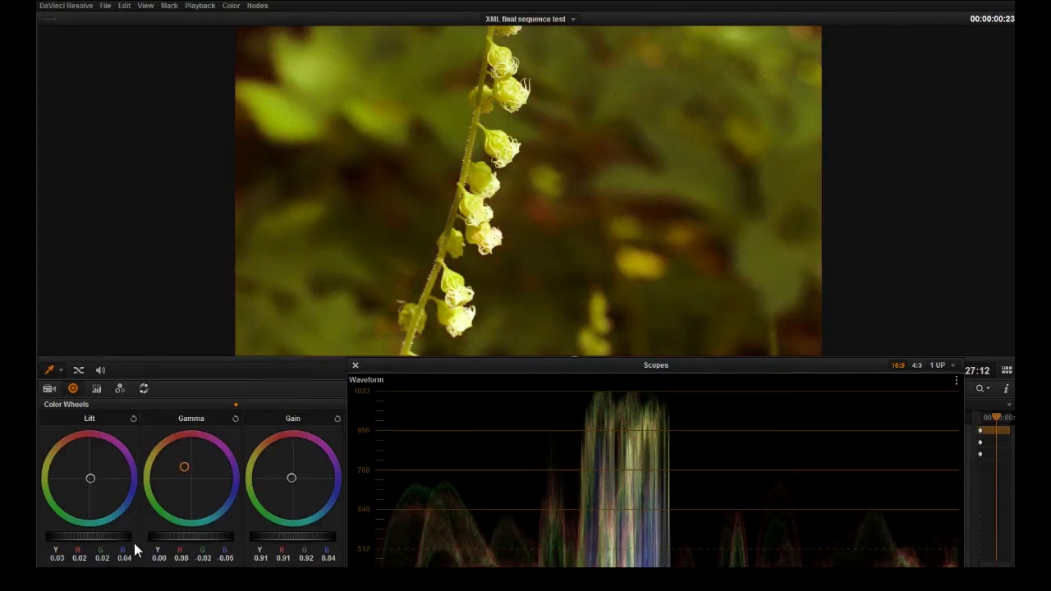
left_click_drag(180, 468, 246, 530)
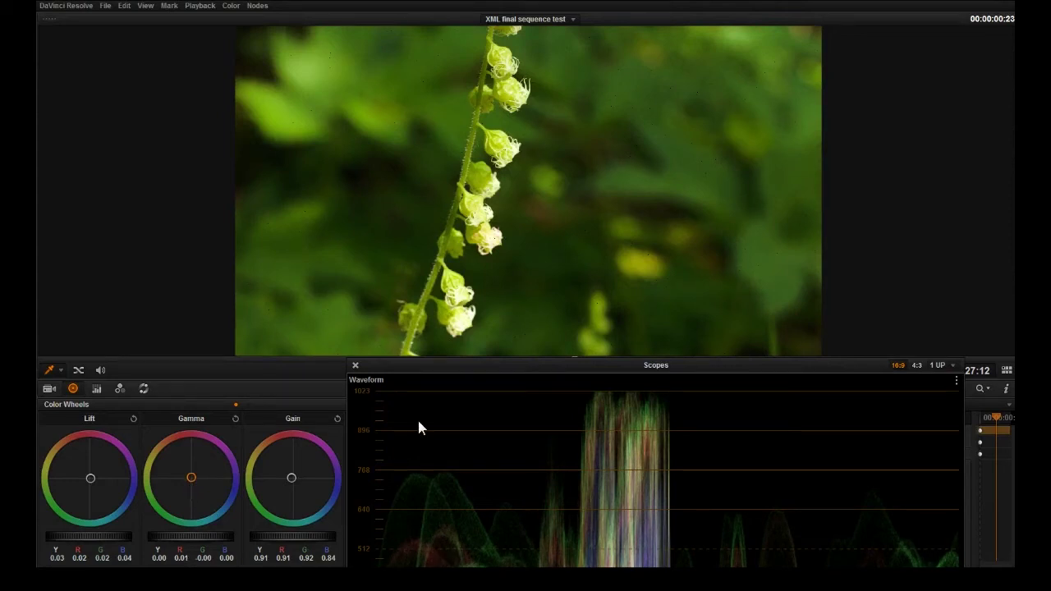
left_click_drag(457, 365, 487, 291)
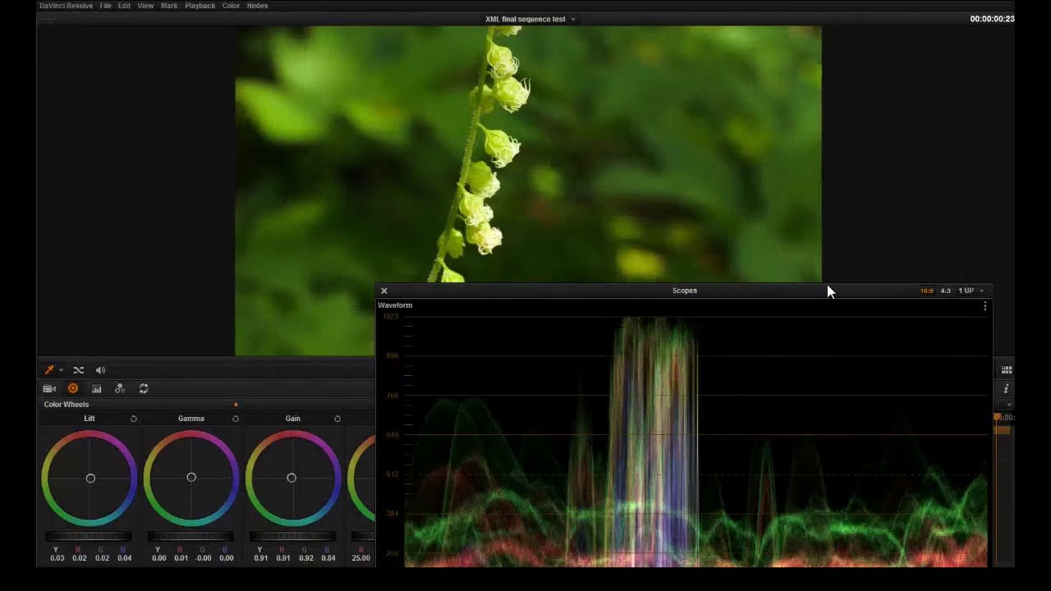
- Reposition the floating waveform window higher and wider over the Color page
left_click_drag(786, 291, 866, 370)
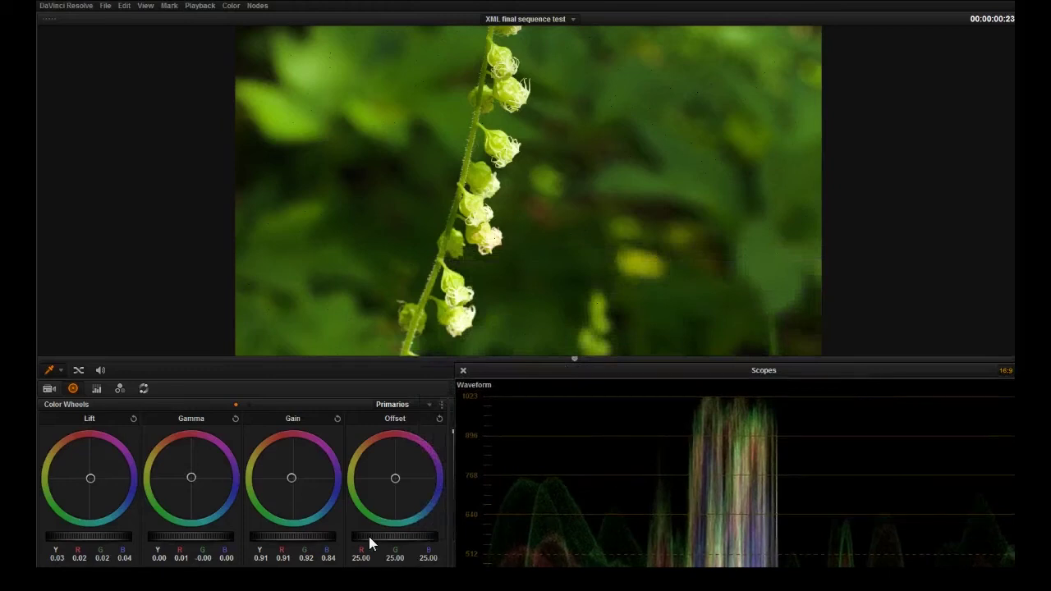
left_click_drag(540, 356, 641, 169)
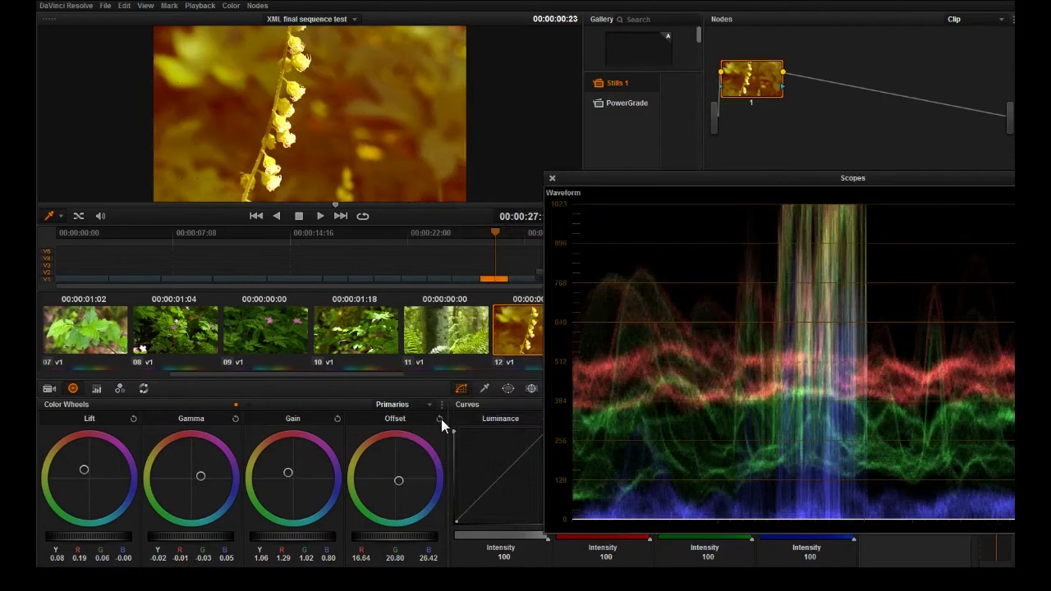
- Reset clip 12's Offset, Lift, Gamma and Gain wheels to their defaults
left_click(439, 418)
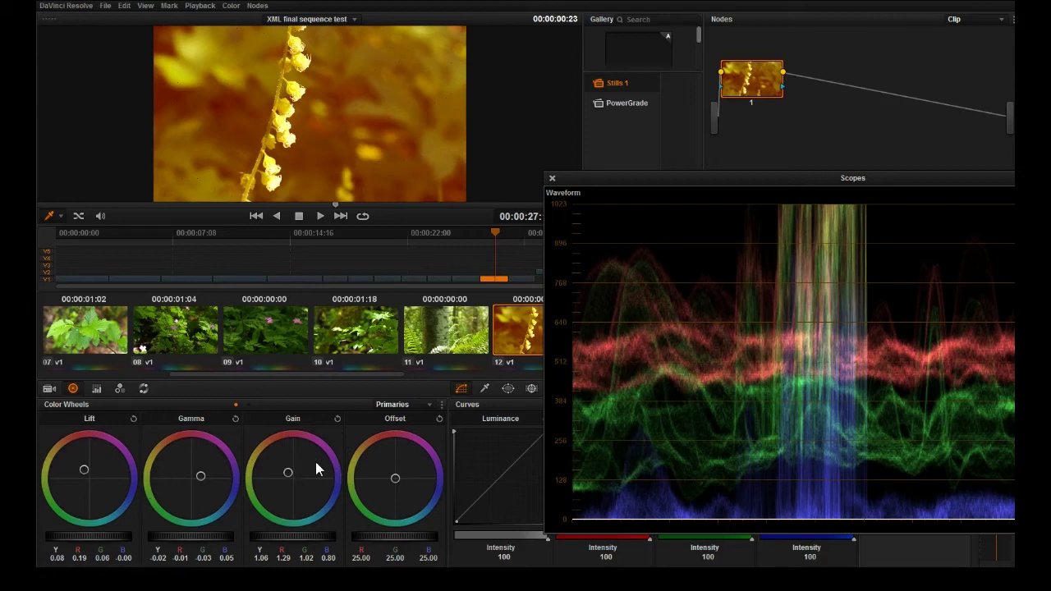
left_click(133, 419)
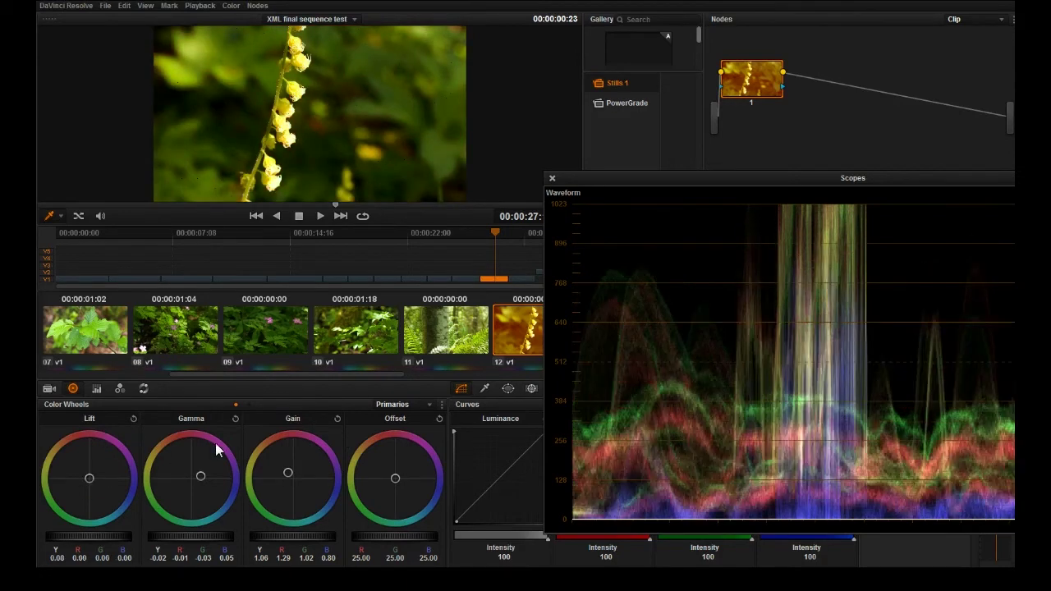
left_click(235, 419)
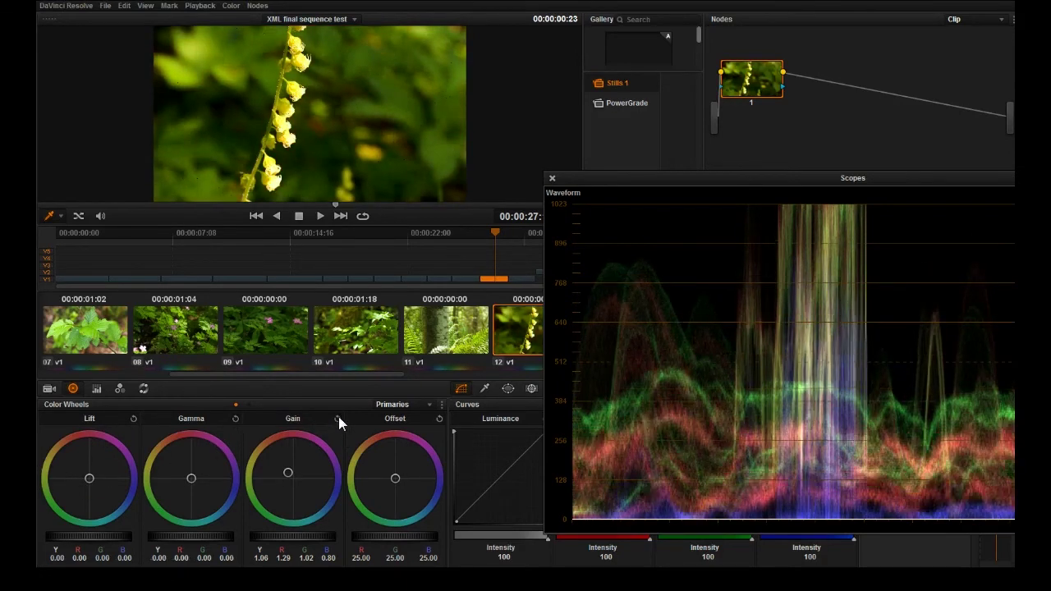
left_click(338, 418)
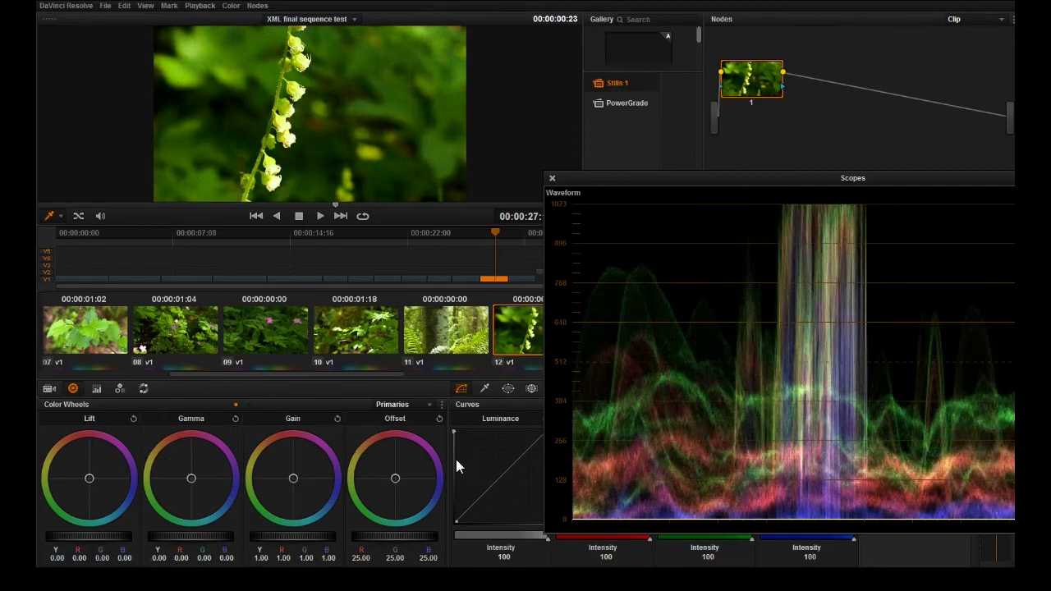
- Move the waveform window down to uncover the clip strip
left_click_drag(673, 175, 471, 193)
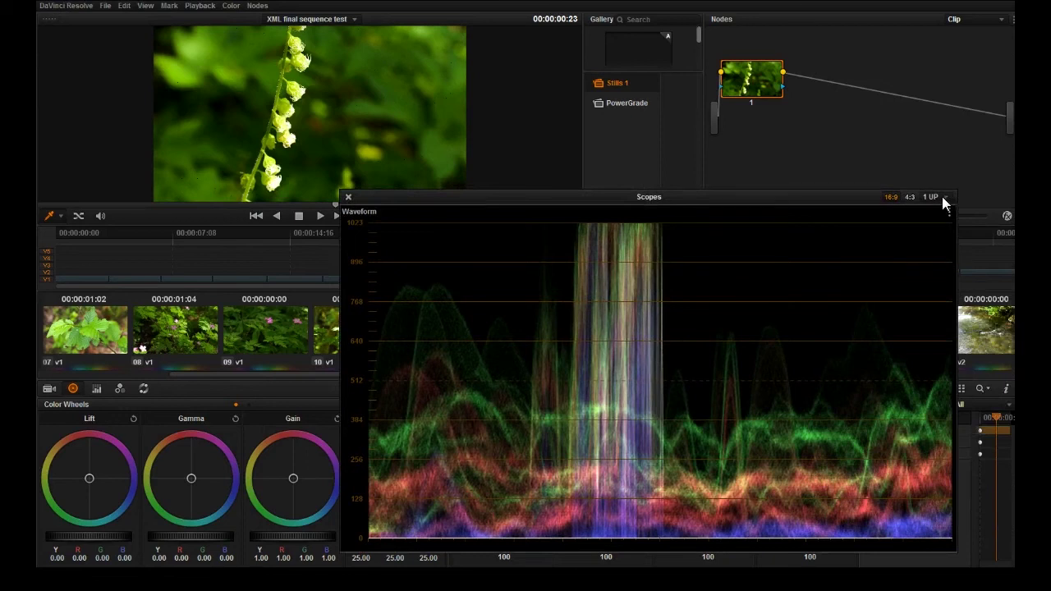
left_click_drag(600, 197, 622, 398)
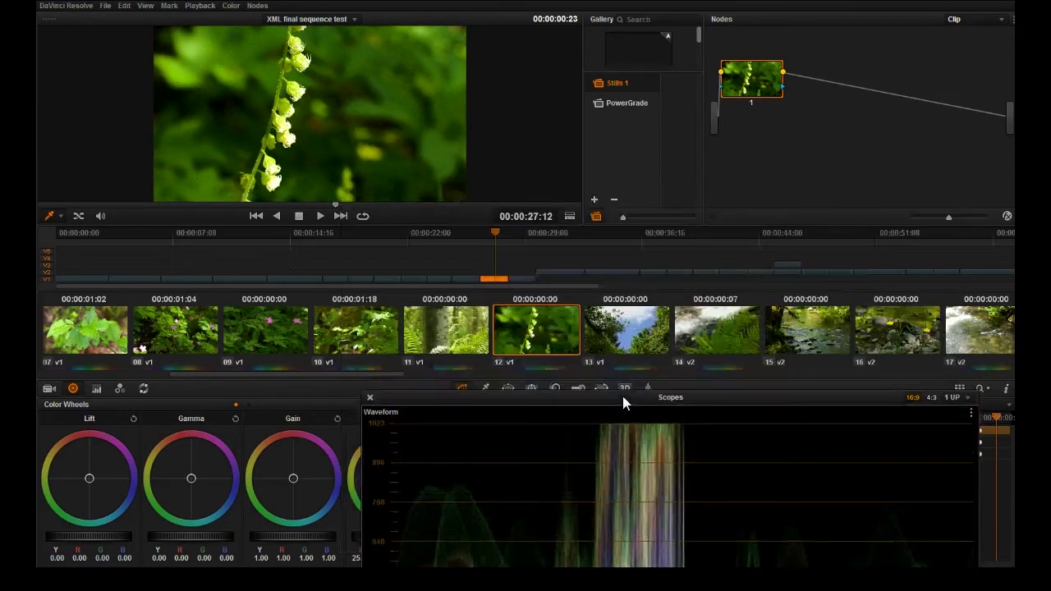
left_click_drag(513, 285, 550, 287)
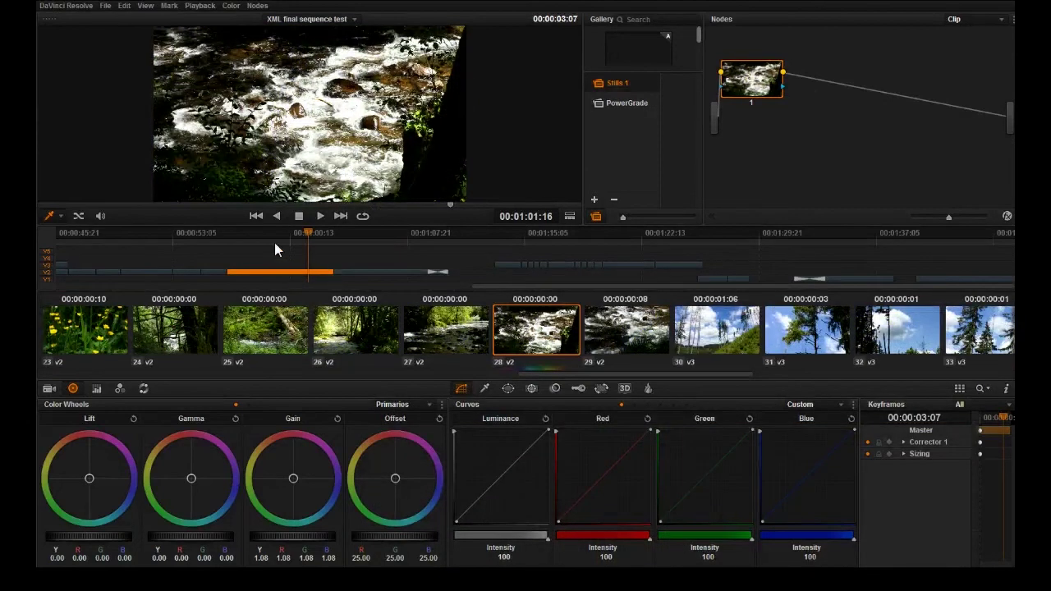
- Scrub rapids clip 28 to 00:00:59:11, a bright white-water frame, in the enlarged viewer
mouse_move(274, 242)
left_mouse_down()
mouse_move(268, 230)
mouse_move(302, 230)
mouse_move(244, 234)
mouse_move(300, 236)
mouse_move(264, 231)
left_mouse_up()
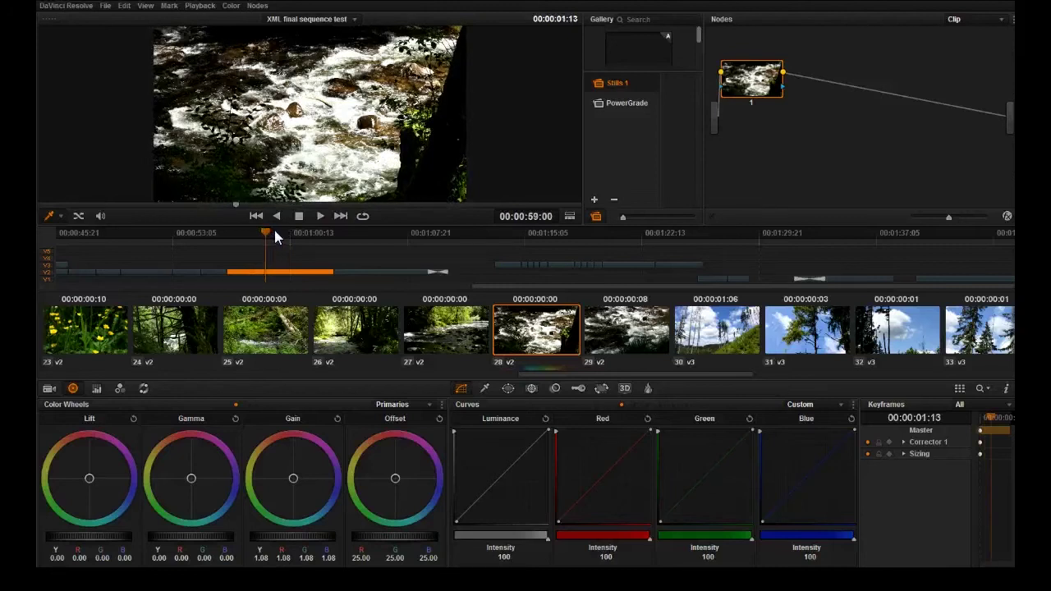
left_click_drag(252, 231, 269, 235)
key("alt+f")
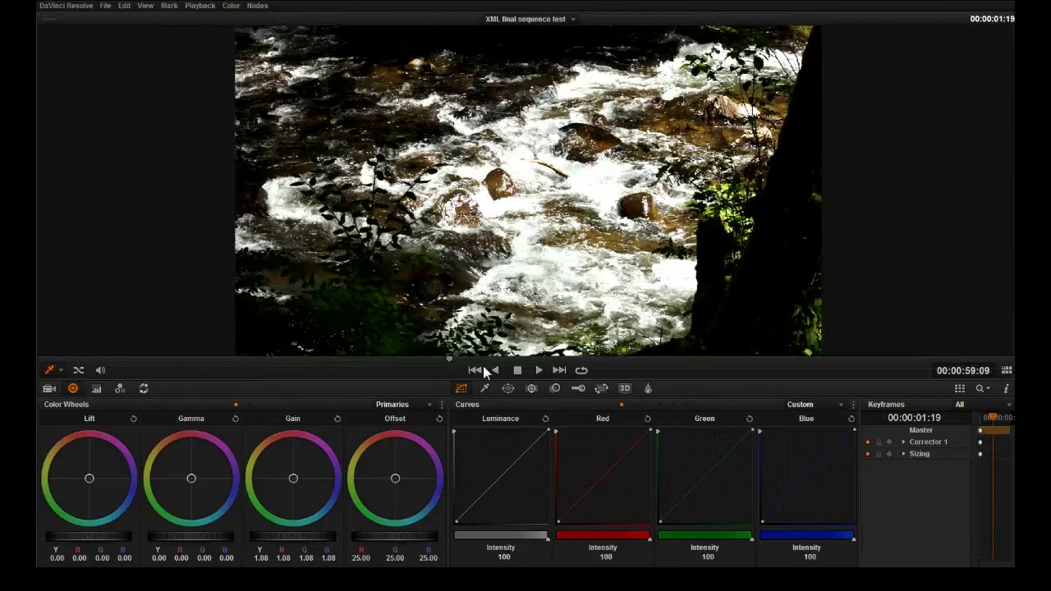
key("Right")
key("Right")
key("Right")
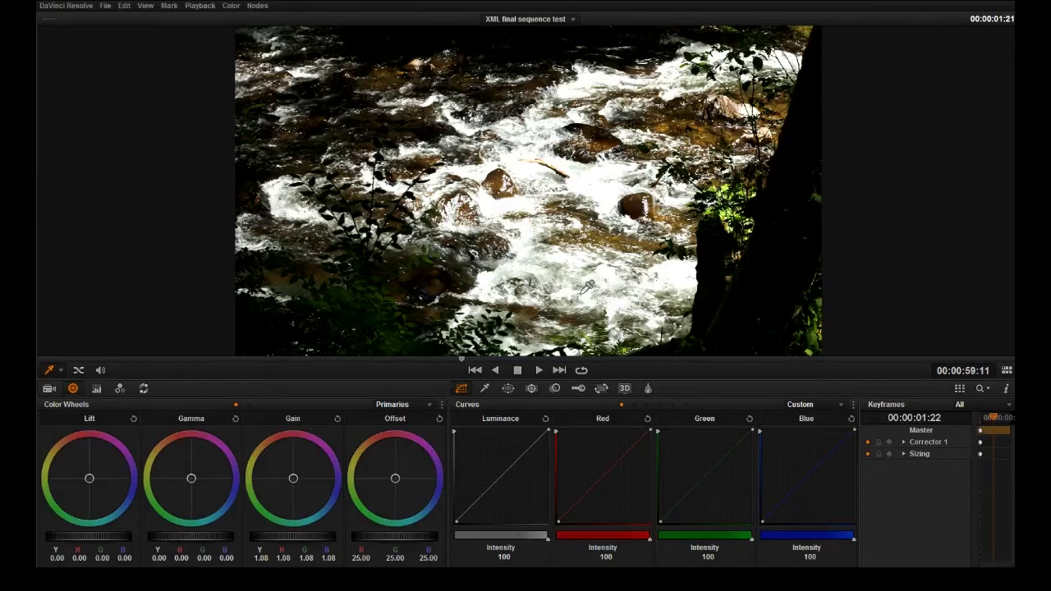
key("alt+f")
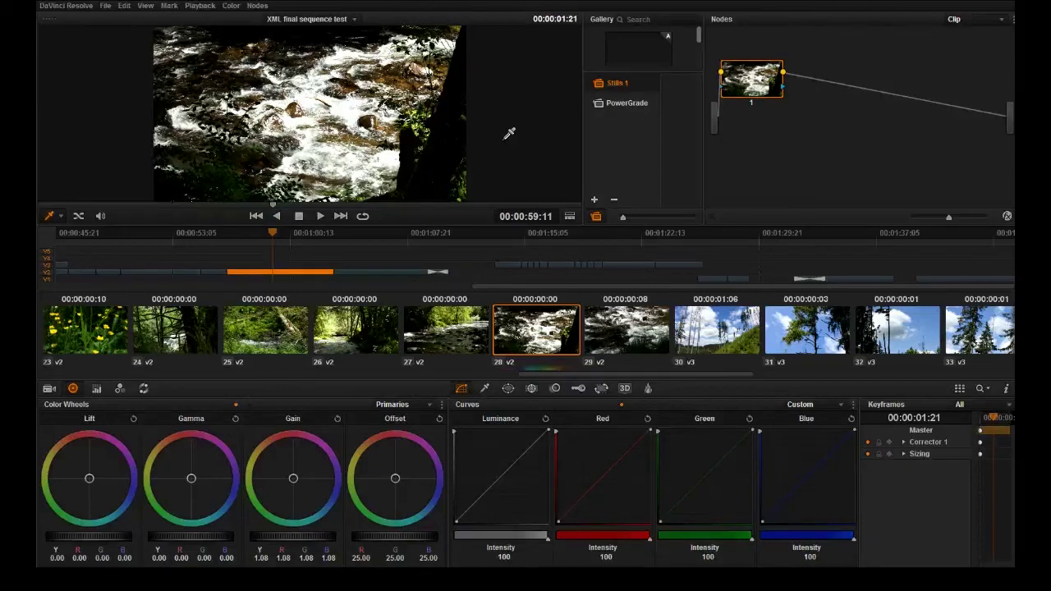
key("alt+f")
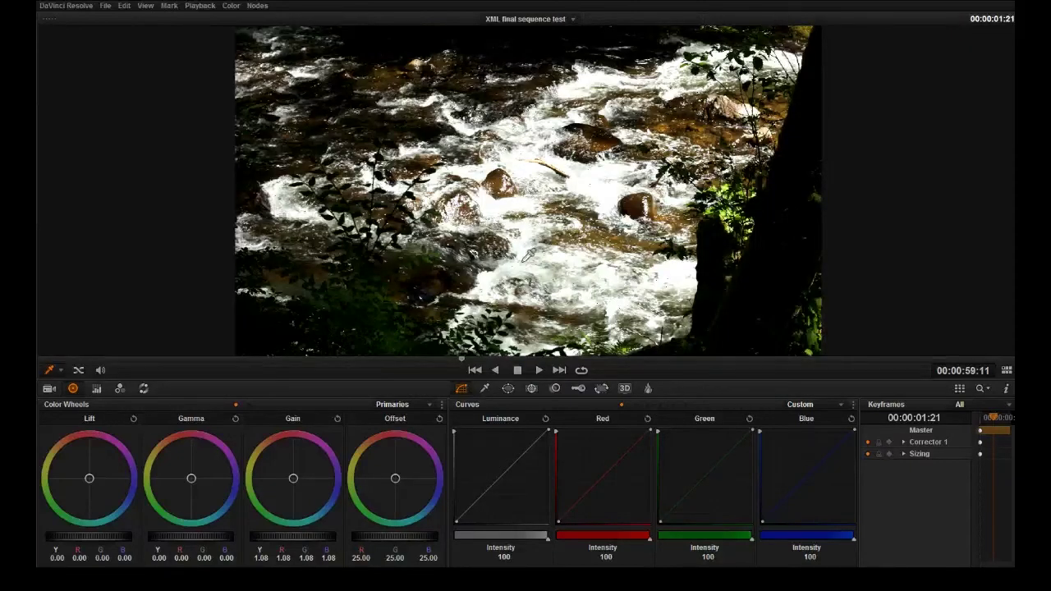
- Restore the full Color page layout and turn on the waveform scope from the viewer's menu
key("alt+f")
right_click(440, 118)
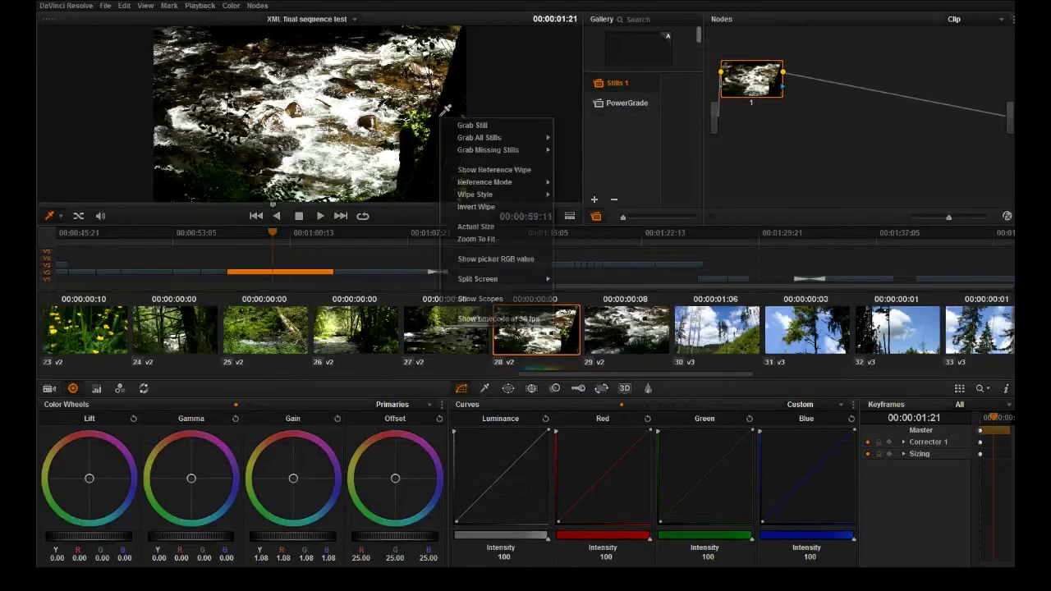
left_click(484, 301)
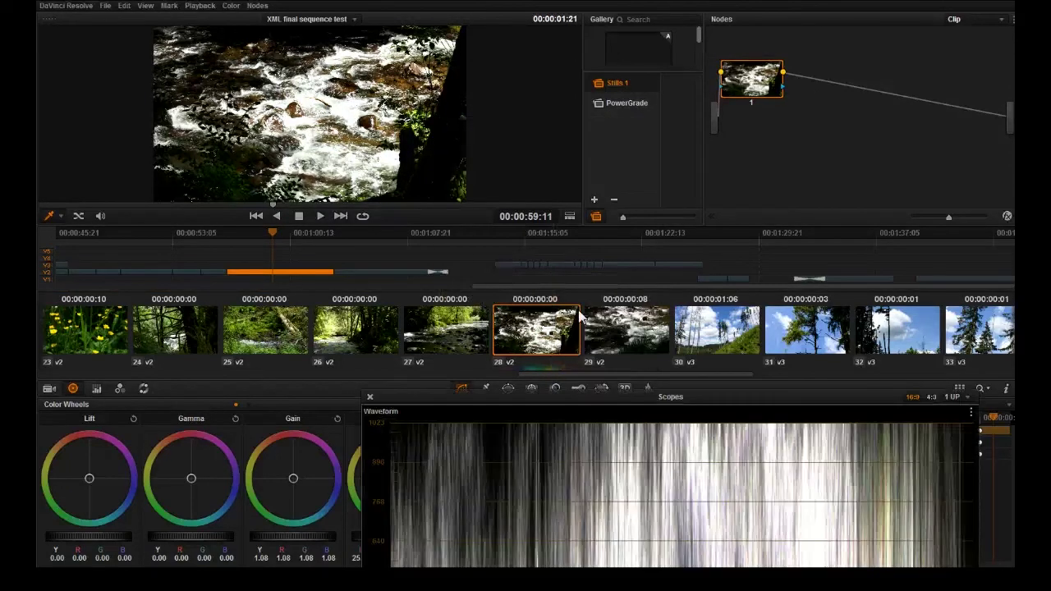
- Resize and position the floating waveform window, then enlarge the viewer beside it
left_click_drag(581, 395, 596, 90)
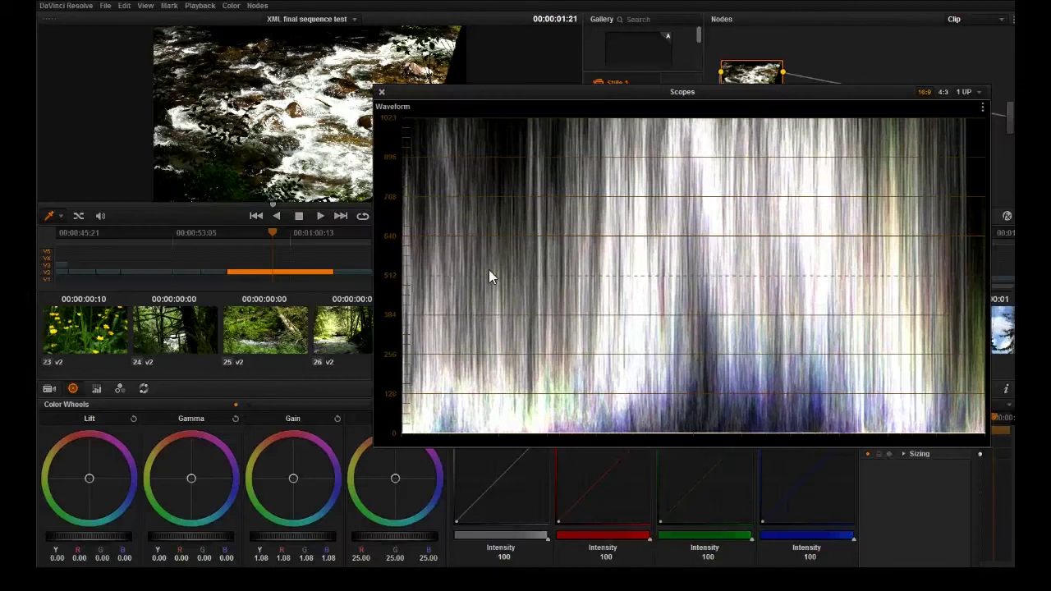
left_click_drag(984, 447, 868, 379)
left_click_drag(466, 92, 571, 348)
key("alt+f")
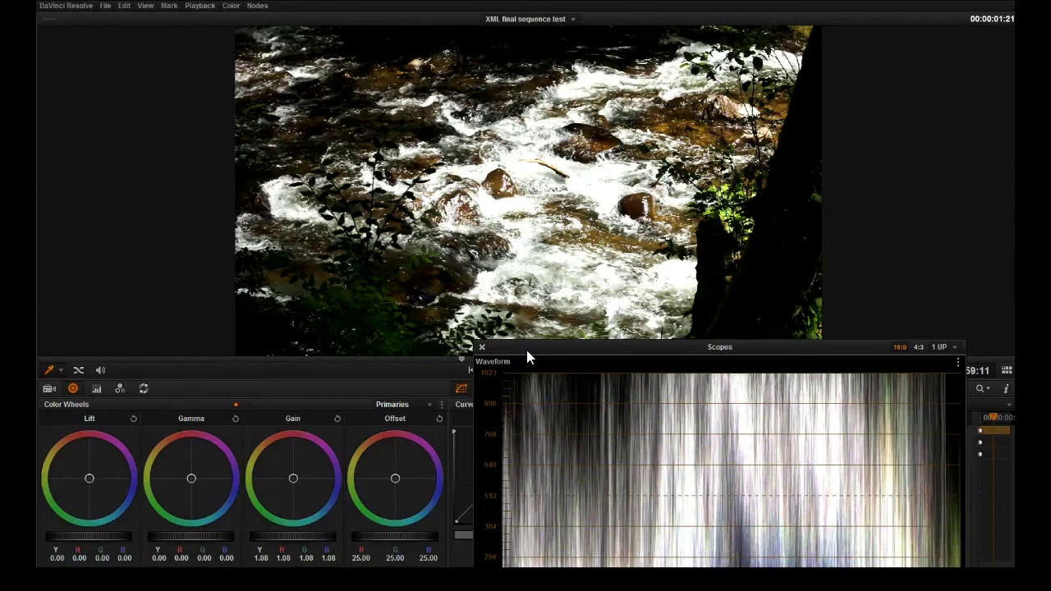
- Lower master Gain from 1.08 to 0.89 against the waveform, shifting the scope off the playback controls
left_click_drag(526, 350, 533, 327)
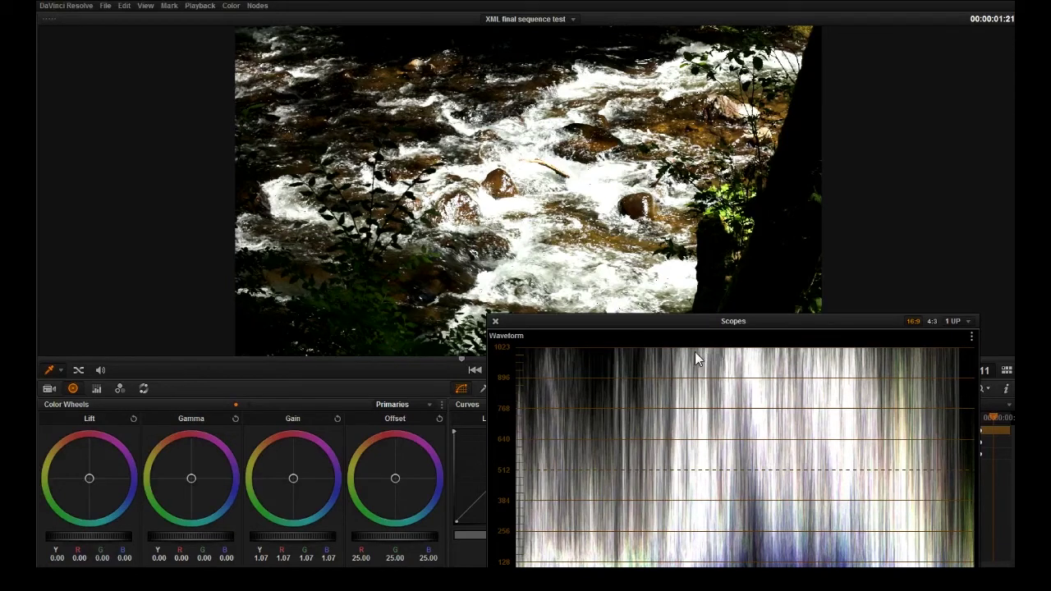
mouse_move(303, 536)
left_mouse_down()
mouse_move(268, 549)
mouse_move(284, 536)
mouse_move(262, 541)
mouse_move(312, 534)
left_mouse_up()
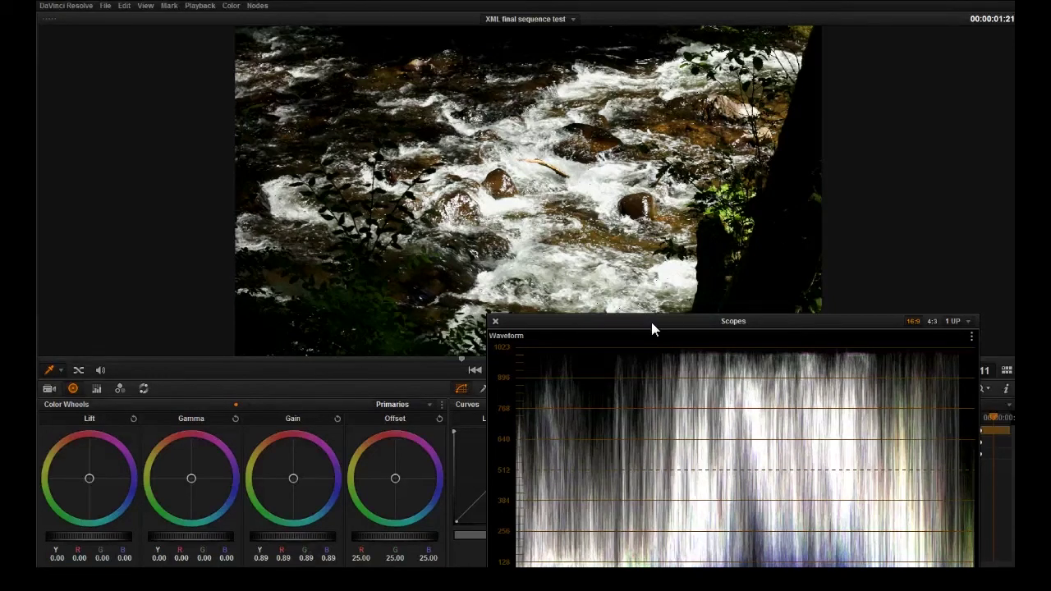
left_click_drag(651, 321, 673, 410)
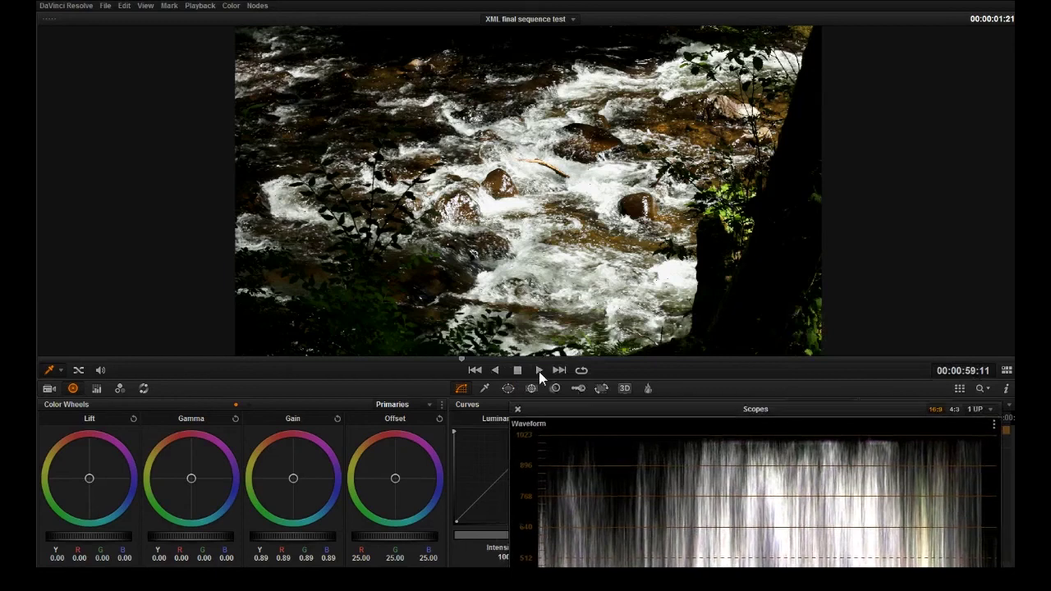
- Play and stop the rapids clip, then raise the scope to show the full waveform
left_click(538, 370)
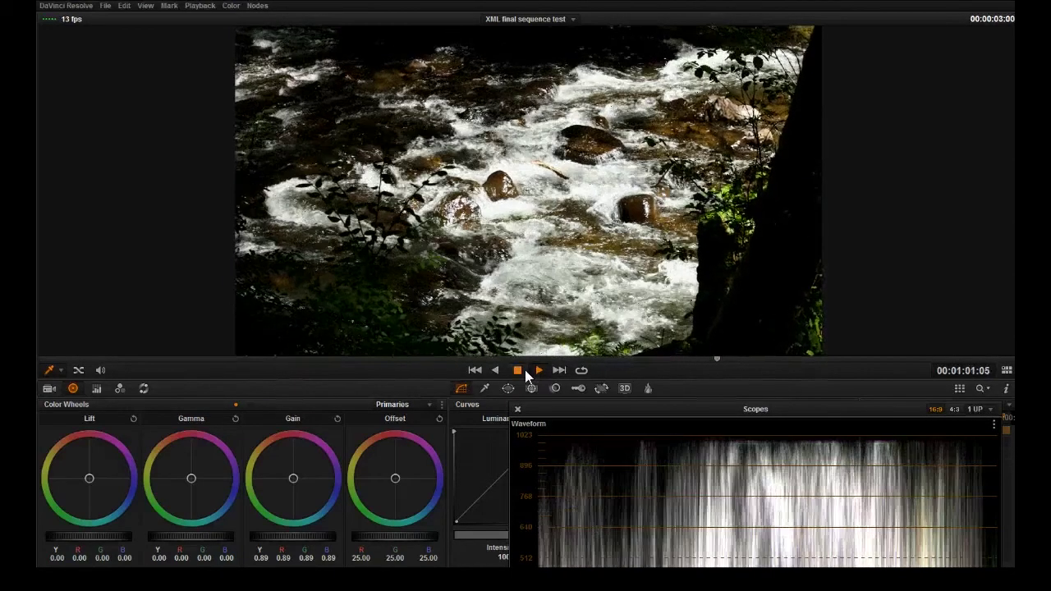
left_click(538, 369)
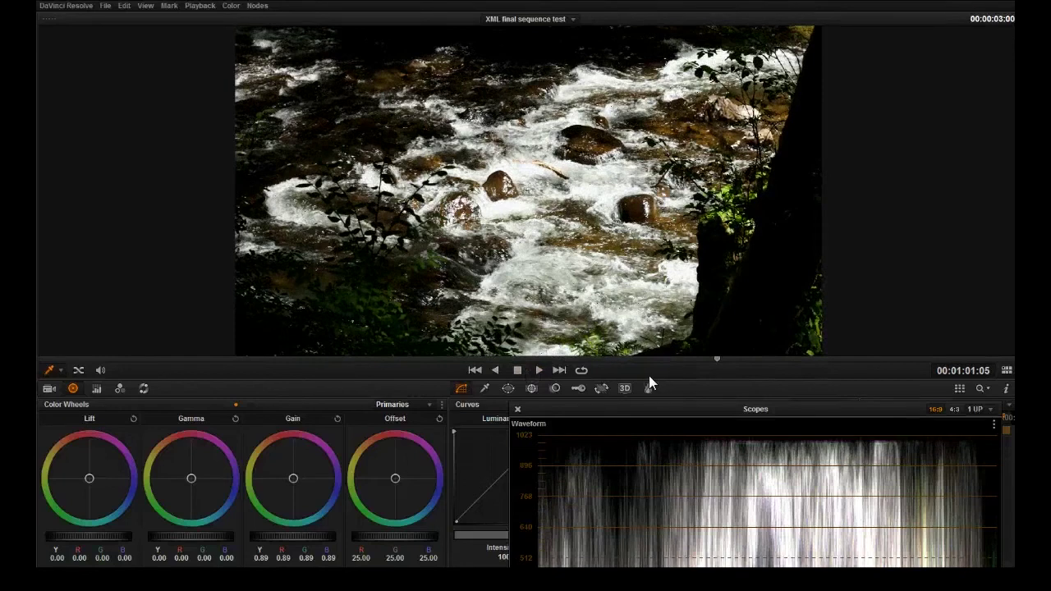
left_click_drag(664, 408, 664, 269)
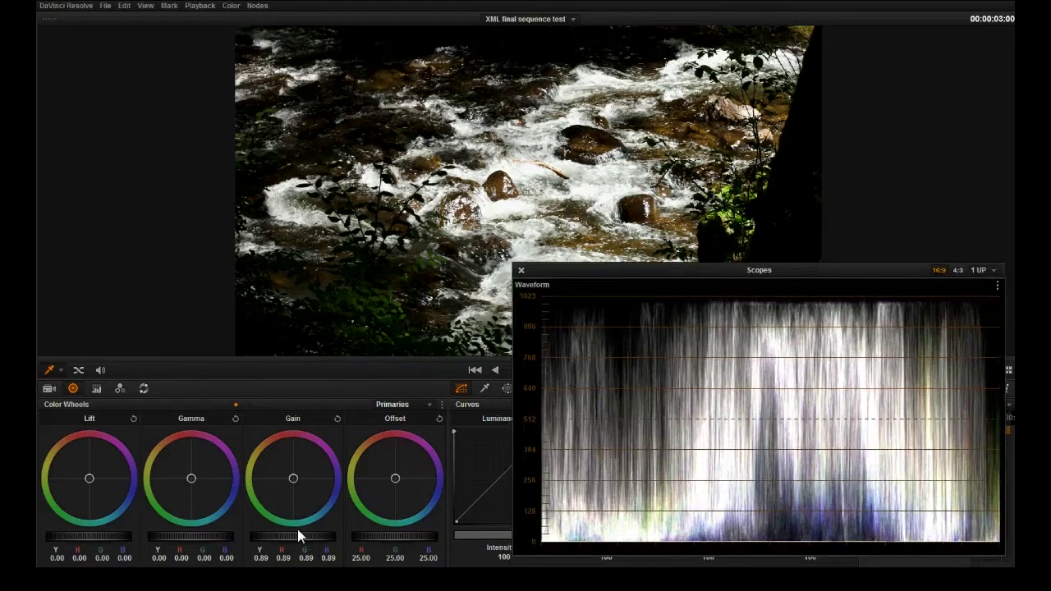
- Push master Gain up to 1.31 for comparison, then bring it back down to about 0.90
left_click_drag(279, 537, 494, 544)
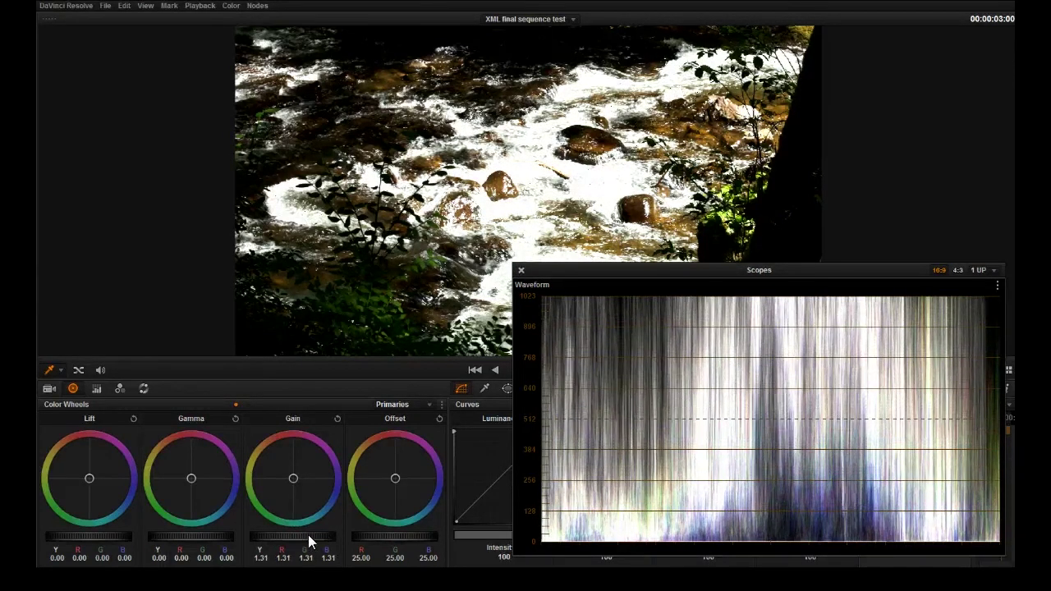
left_click_drag(308, 535, 242, 539)
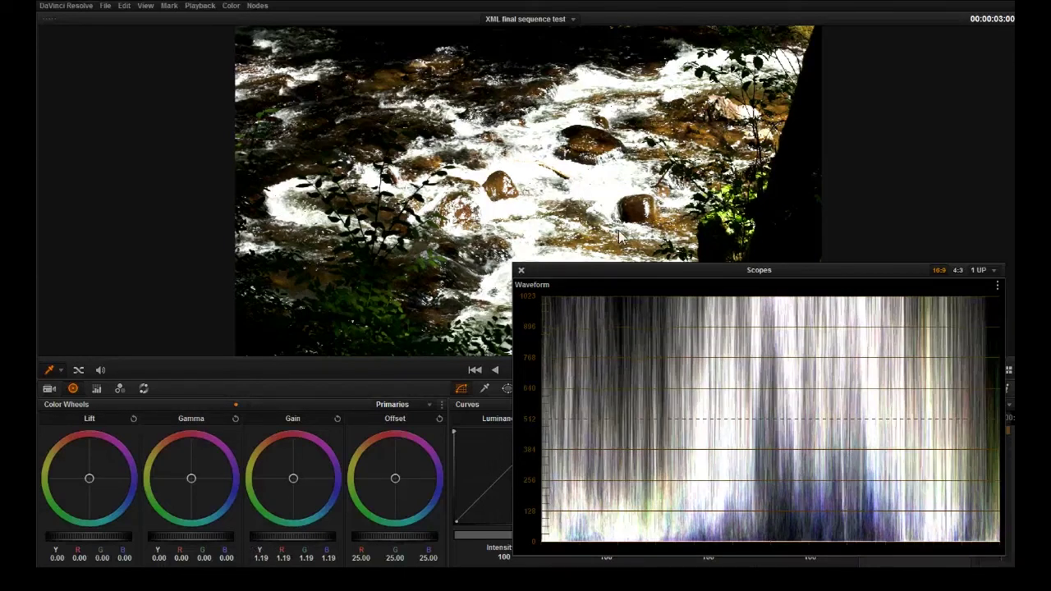
left_click_drag(279, 536, 238, 539)
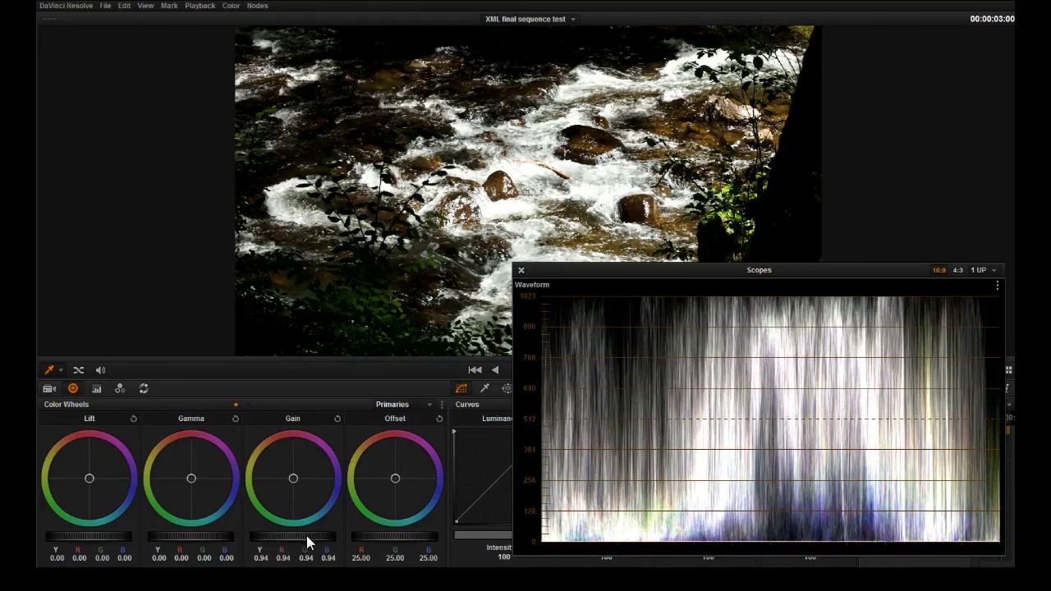
left_click_drag(292, 535, 283, 537)
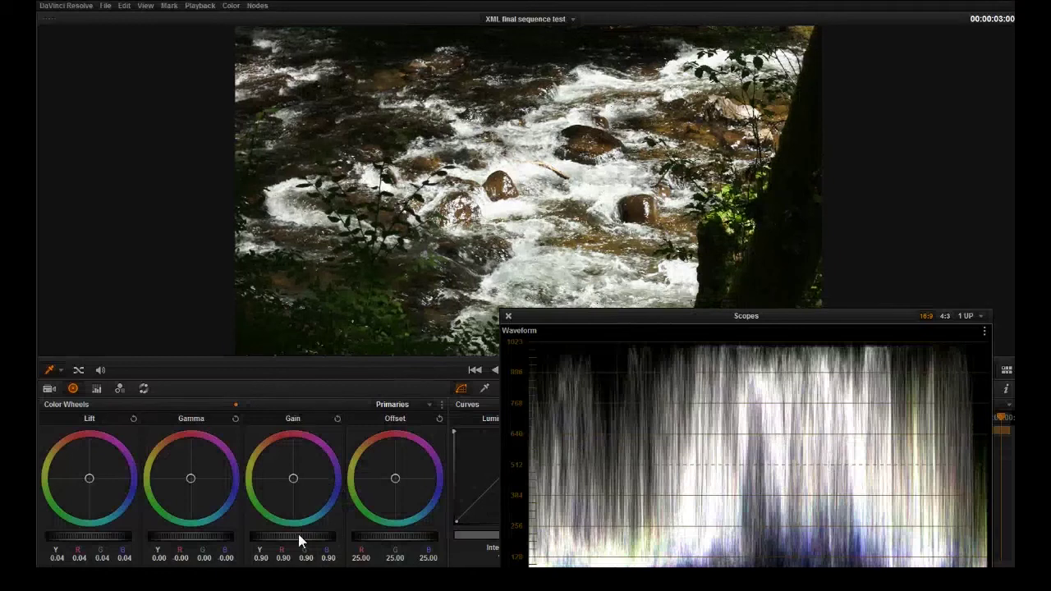
- Trim master Gain to 0.89 and move the scope up to show the waveform's full range down to 0
mouse_move(292, 537)
left_mouse_down()
mouse_move(273, 537)
mouse_move(296, 534)
mouse_move(284, 536)
left_mouse_up()
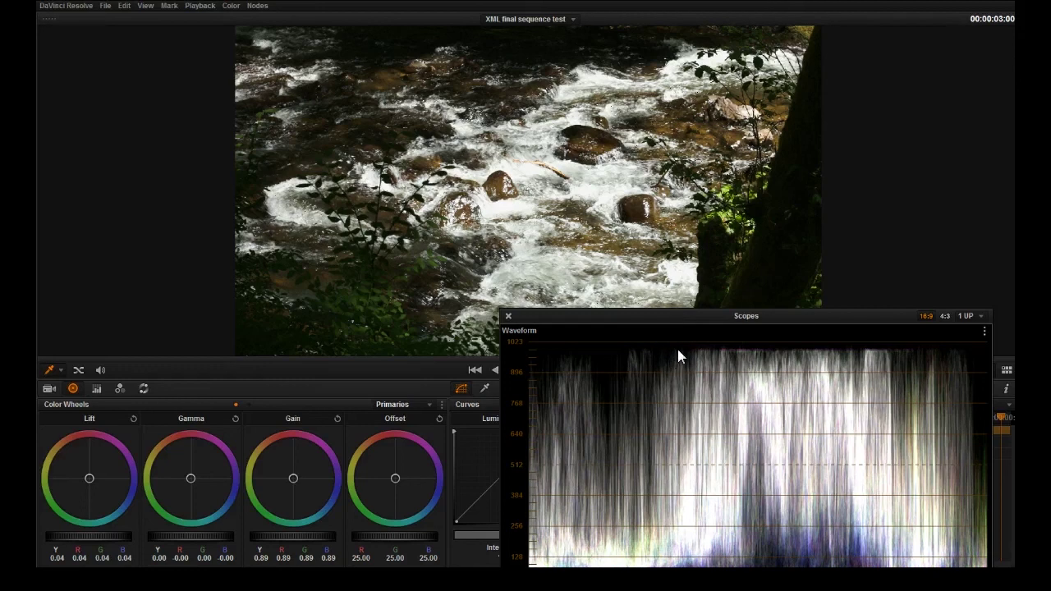
left_click_drag(682, 316, 690, 284)
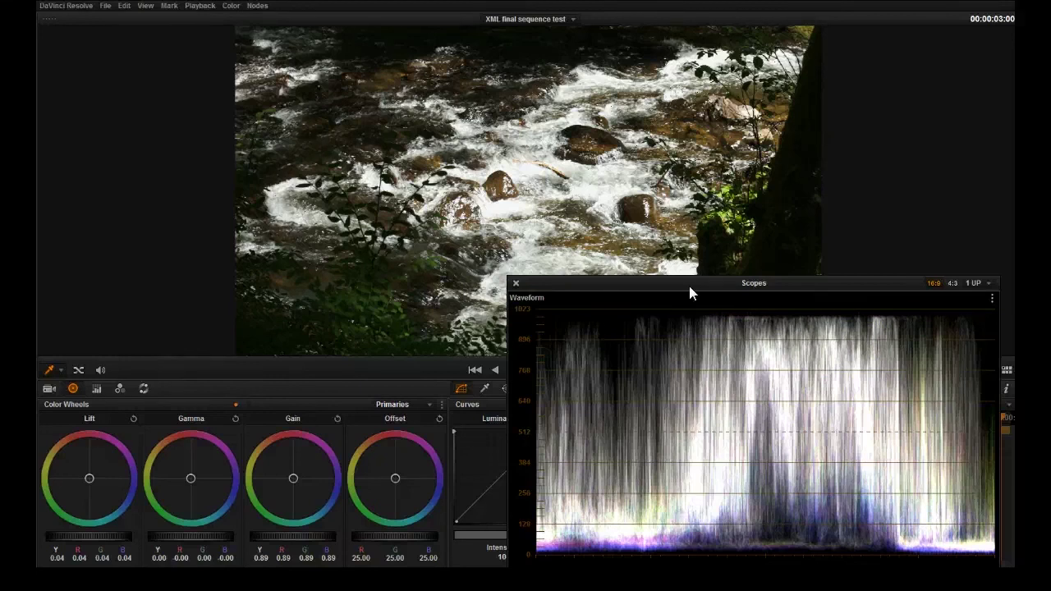
left_click_drag(690, 286, 645, 285)
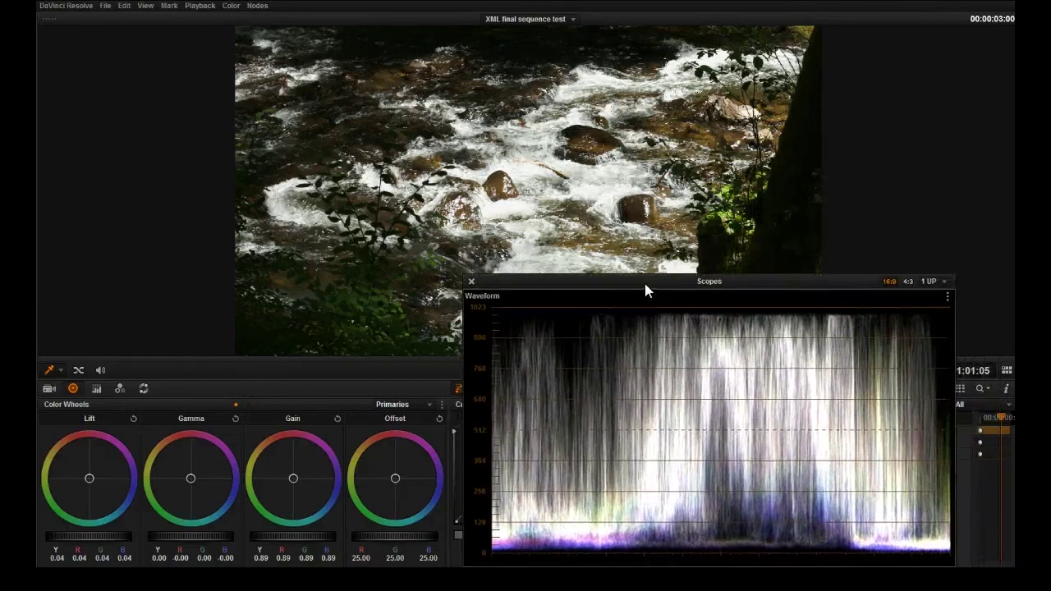
- Bring back the normal Color page layout and float the waveform scope over the clip thumbnails
key("alt+f")
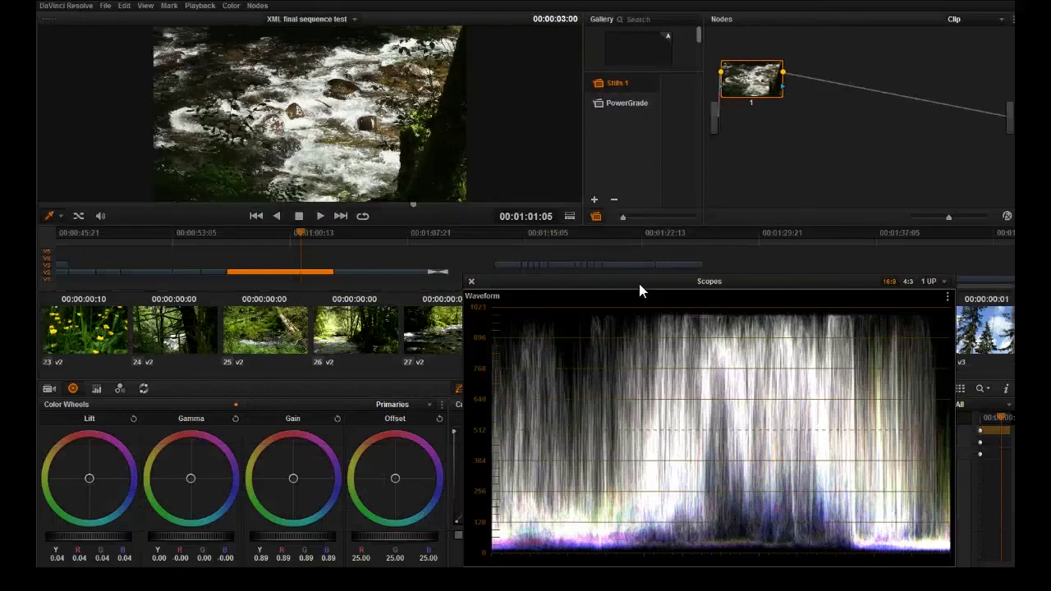
left_click_drag(639, 284, 646, 377)
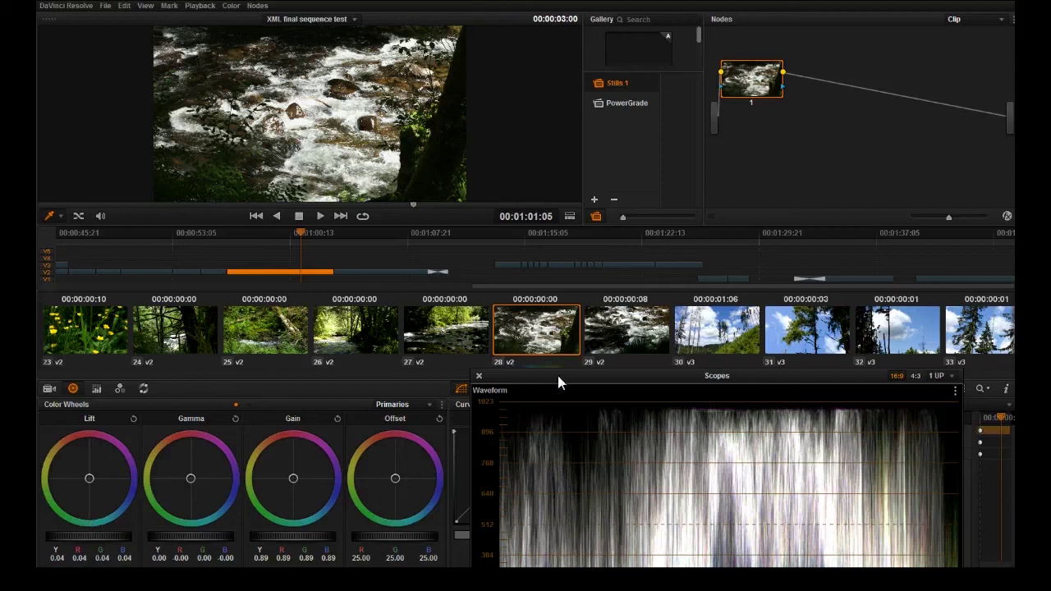
left_click_drag(558, 375, 578, 307)
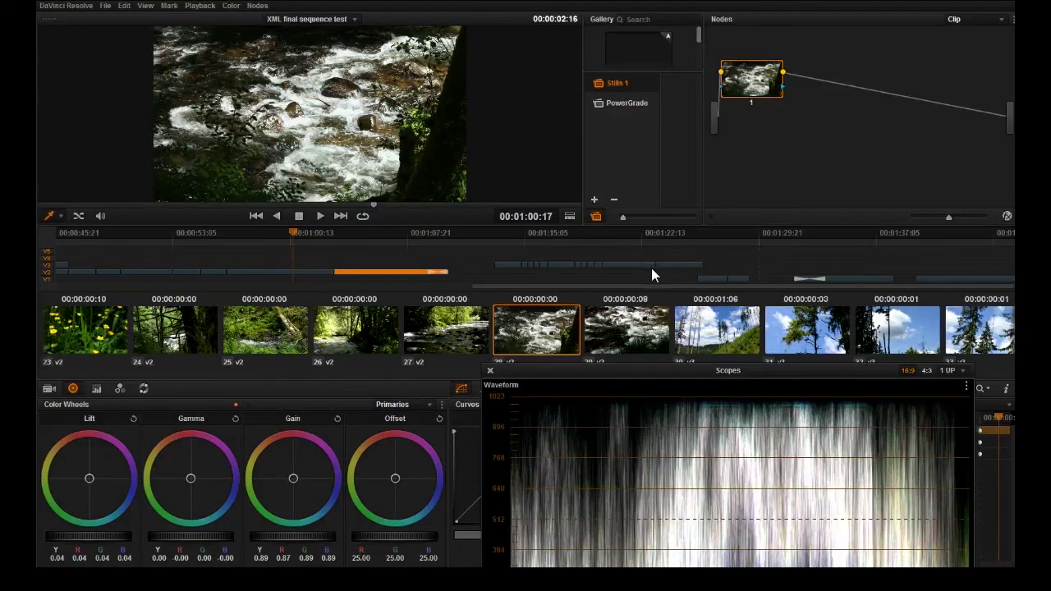
left_click_drag(602, 374, 626, 367)
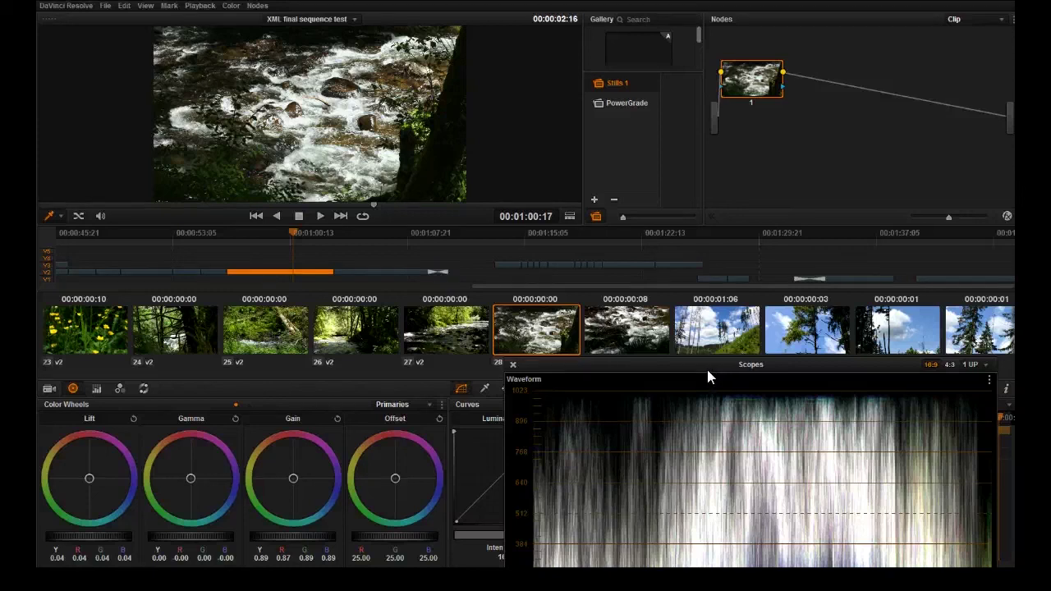
left_click_drag(707, 369, 690, 278)
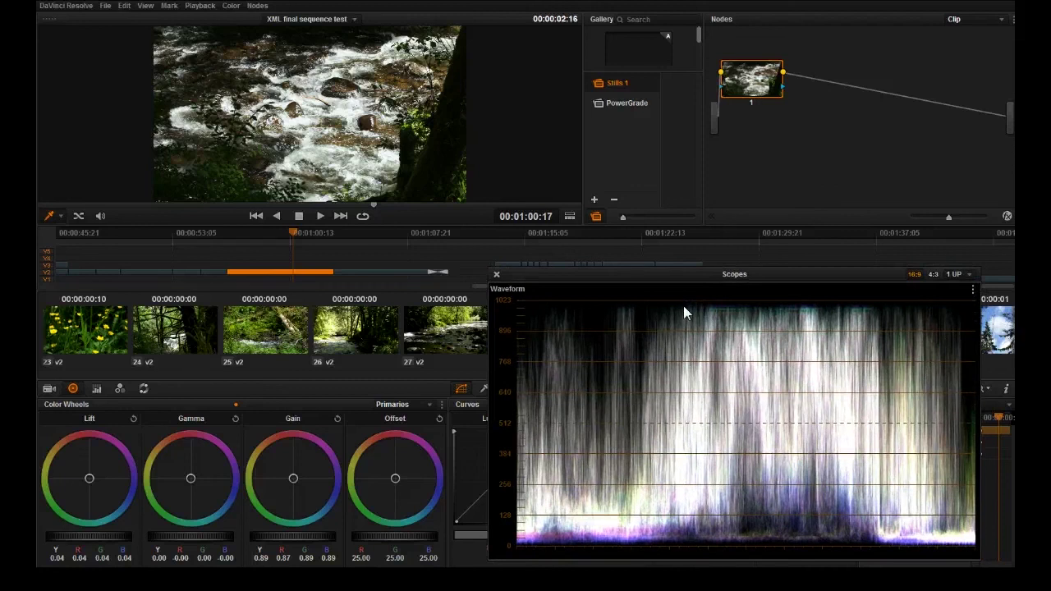